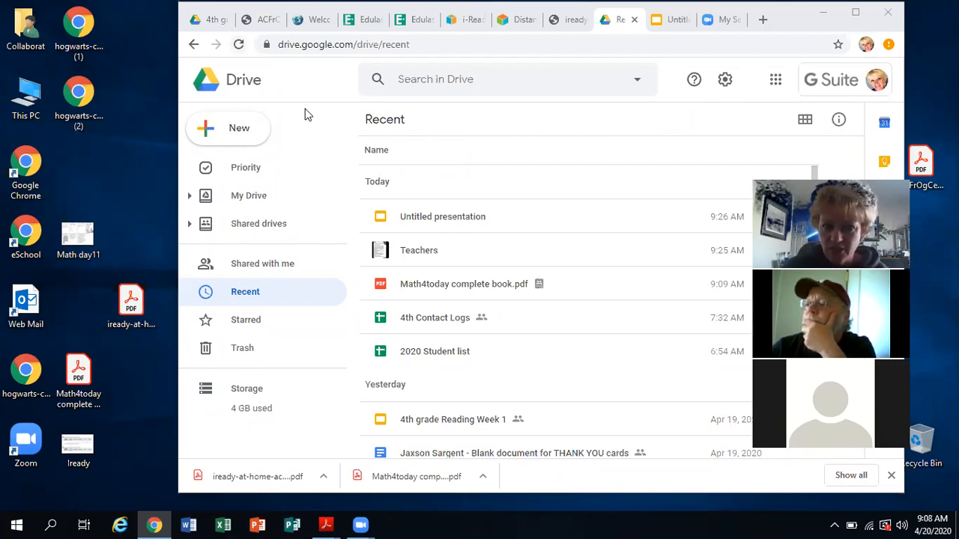
Reload the recent files in Google Drive and look for the St st map image
{"action": "left_click", "coordinate": [238, 45]}
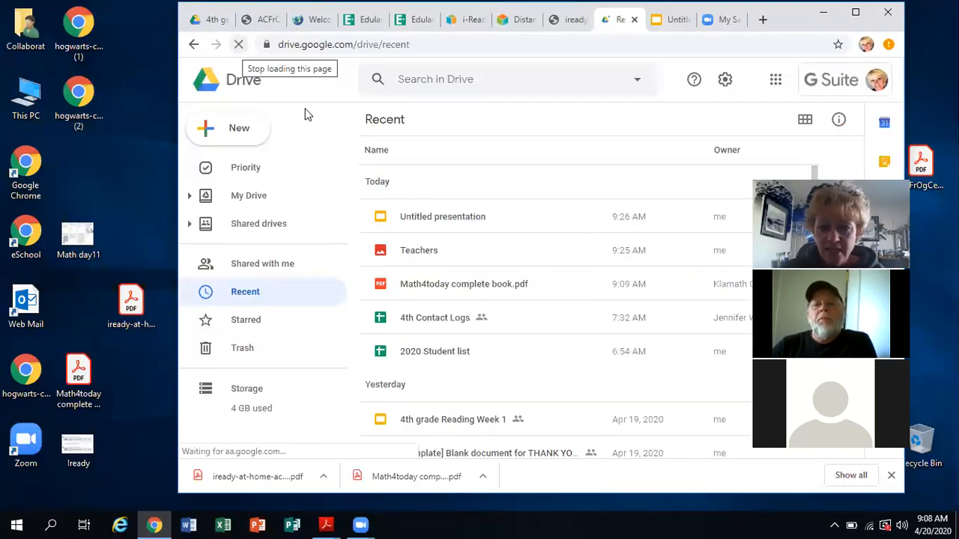
{"action": "left_click", "coordinate": [670, 21]}
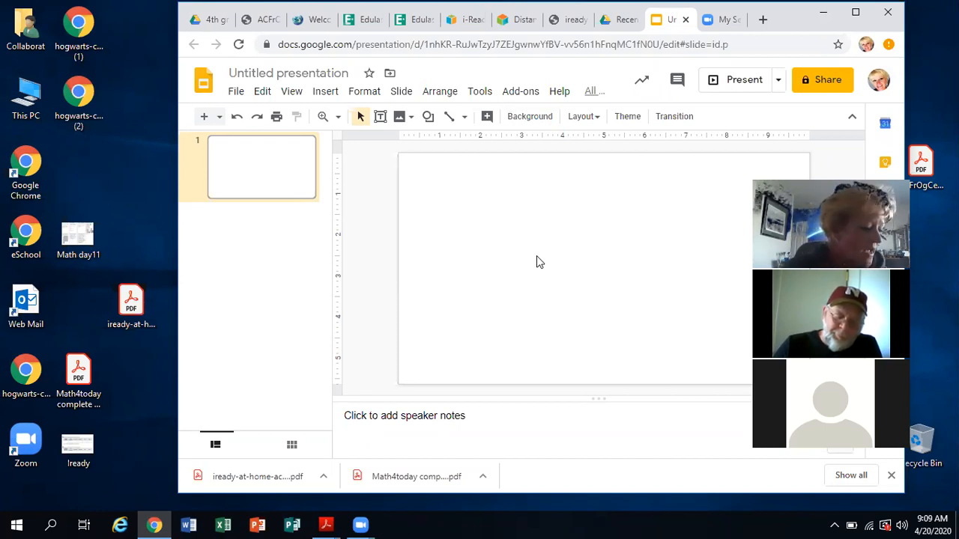
{"action": "left_click", "coordinate": [610, 23]}
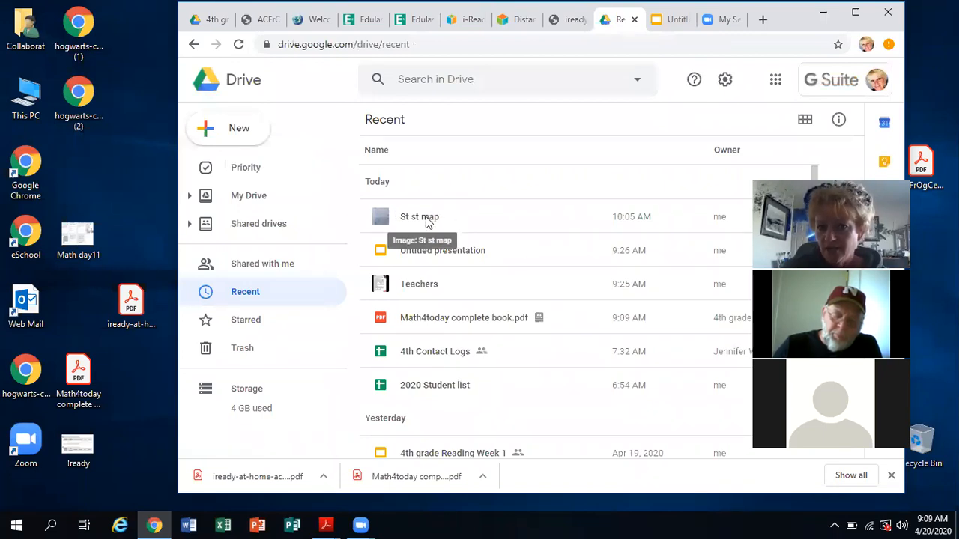
Set the blank slide's background to the St st map image from the recent Google Drive files
{"action": "left_click", "coordinate": [674, 22]}
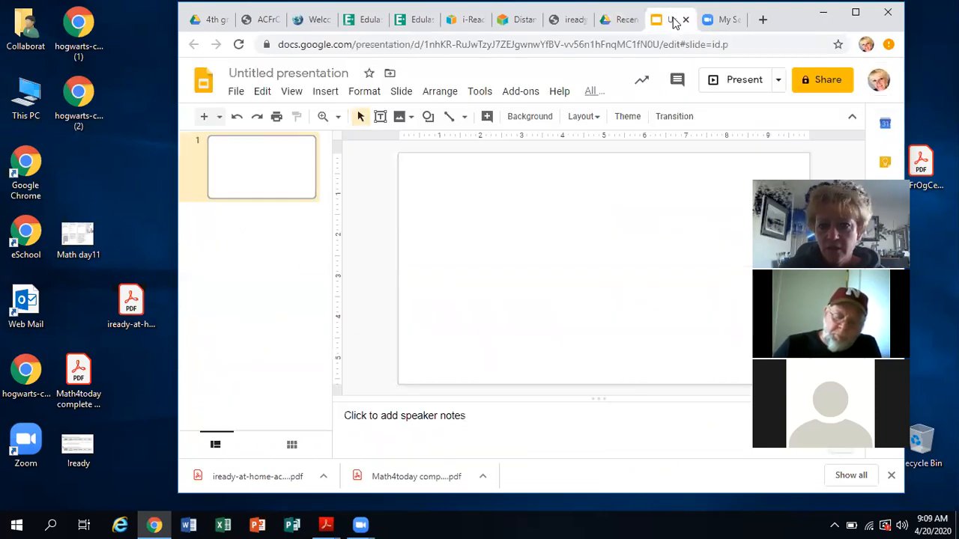
{"action": "left_click", "coordinate": [530, 117]}
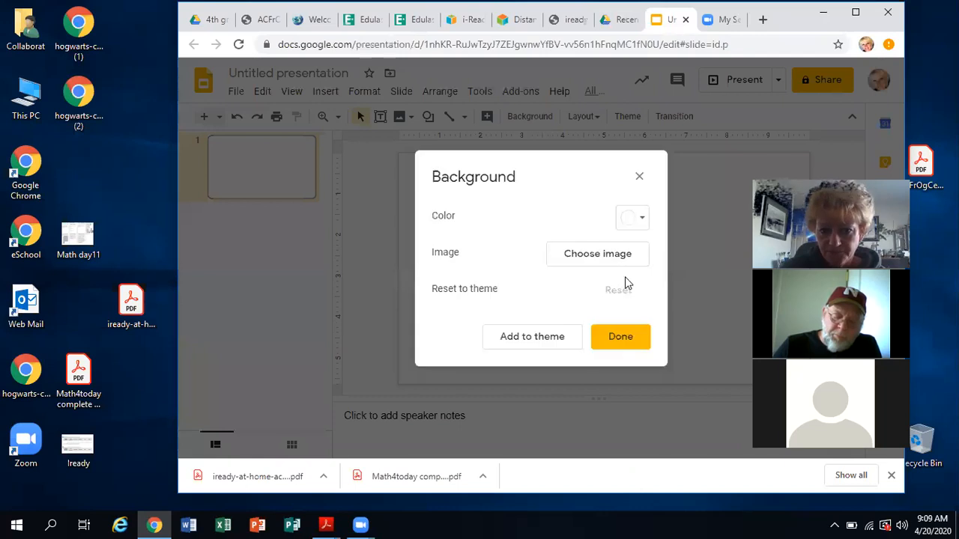
{"action": "left_click", "coordinate": [609, 258]}
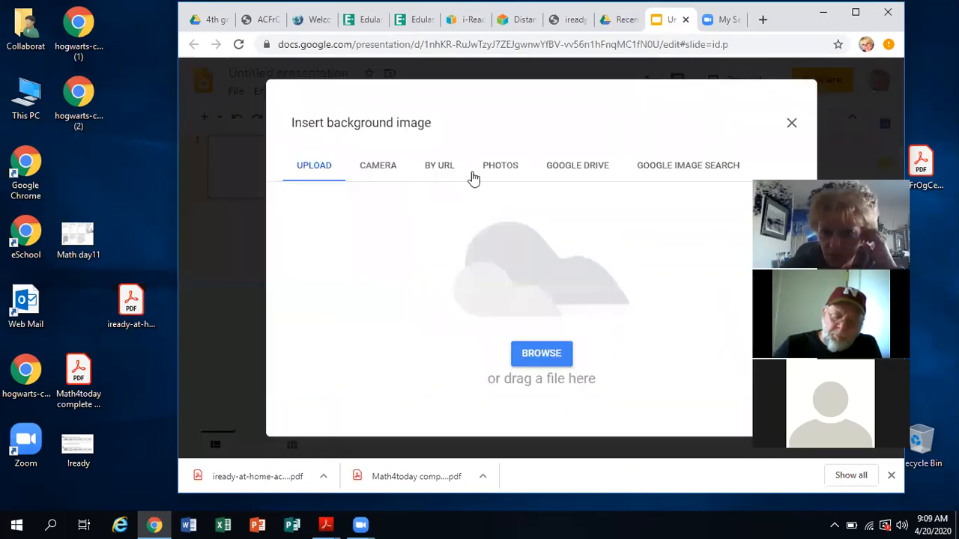
{"action": "left_click", "coordinate": [577, 165]}
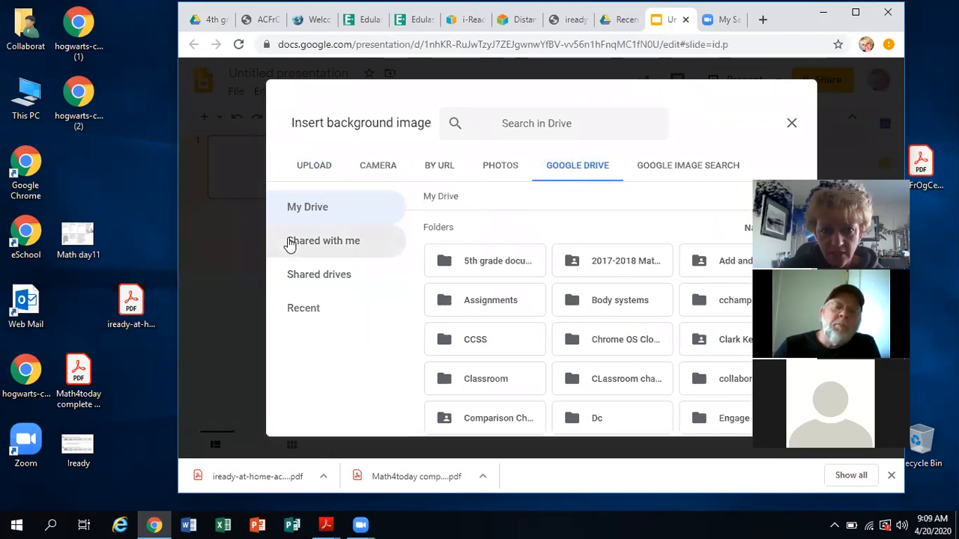
{"action": "left_click", "coordinate": [303, 309]}
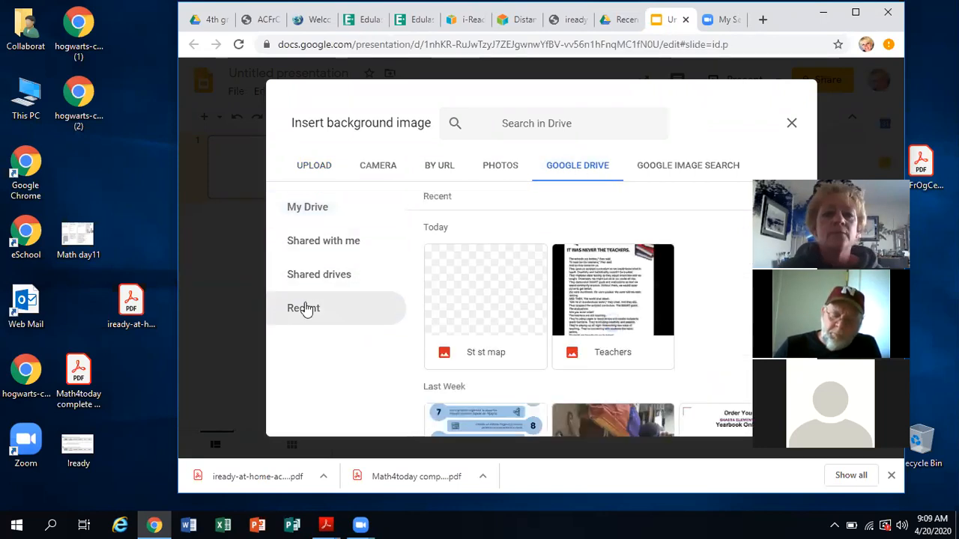
{"action": "left_click", "coordinate": [476, 280]}
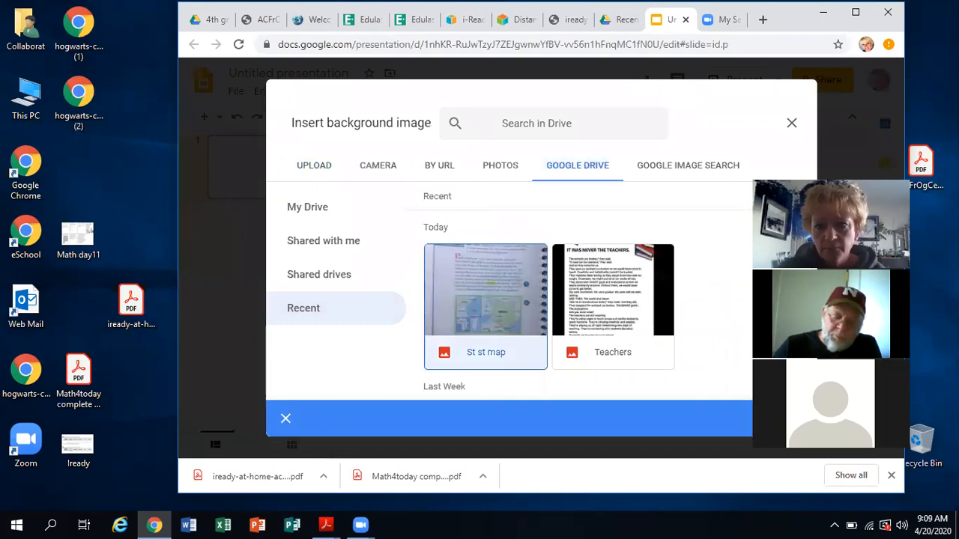
{"action": "left_click_drag", "start_coordinate": [786, 408], "coordinate": [831, 385]}
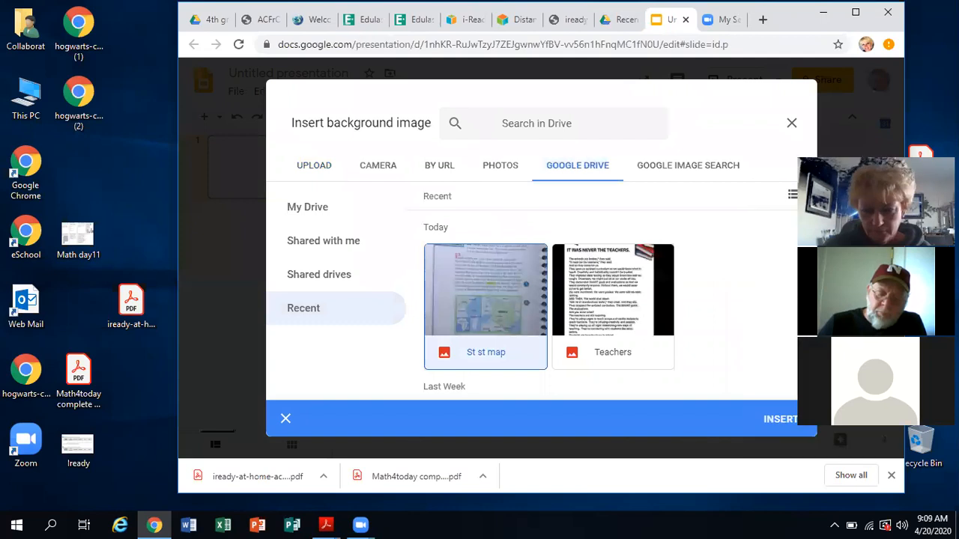
{"action": "left_click", "coordinate": [796, 424]}
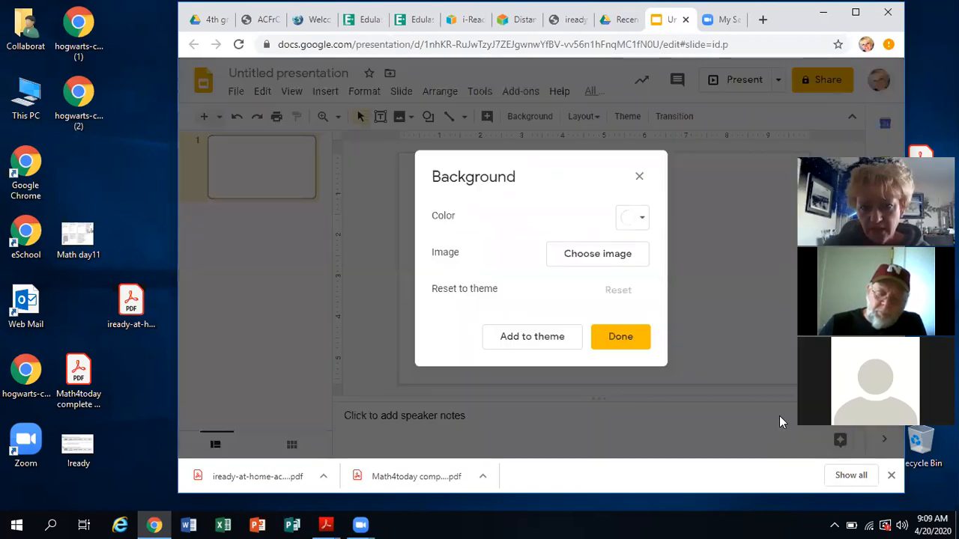
{"action": "left_click", "coordinate": [620, 336]}
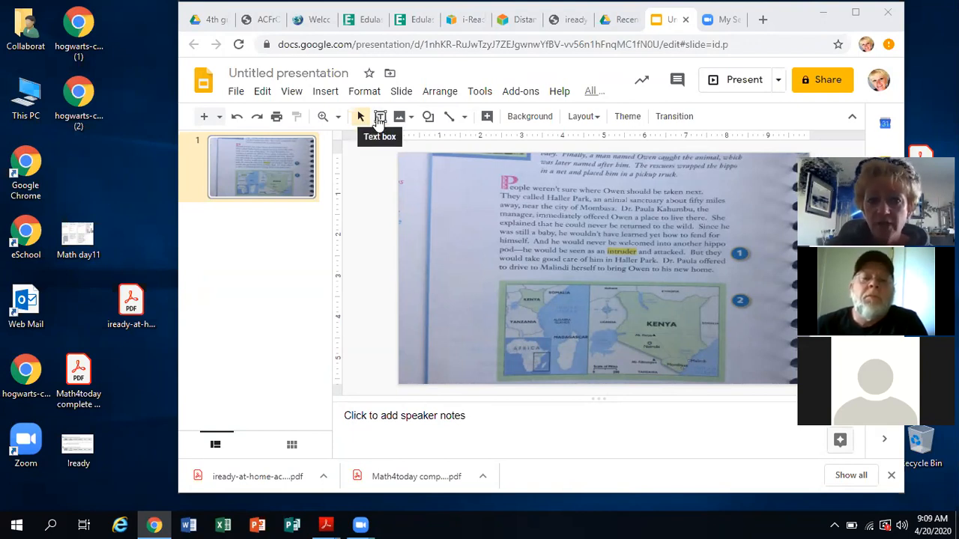
Add a text box in the page's blank margin beside the passage, reading "Highlight the two vocab words"
{"action": "left_click", "coordinate": [379, 119]}
{"action": "left_click_drag", "start_coordinate": [412, 222], "coordinate": [502, 317]}
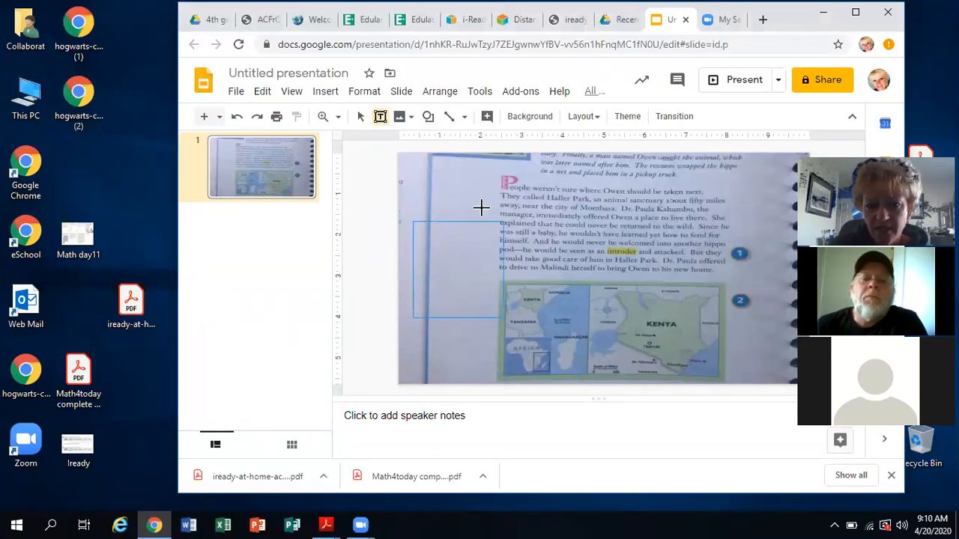
{"action": "left_click", "coordinate": [427, 231]}
{"action": "type", "text": "H"}
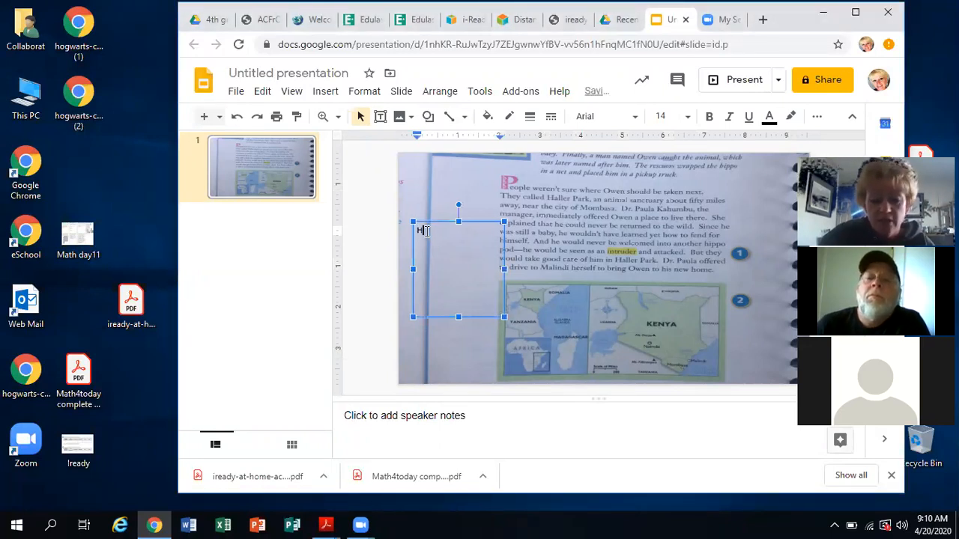
{"action": "type", "text": "ighlight "}
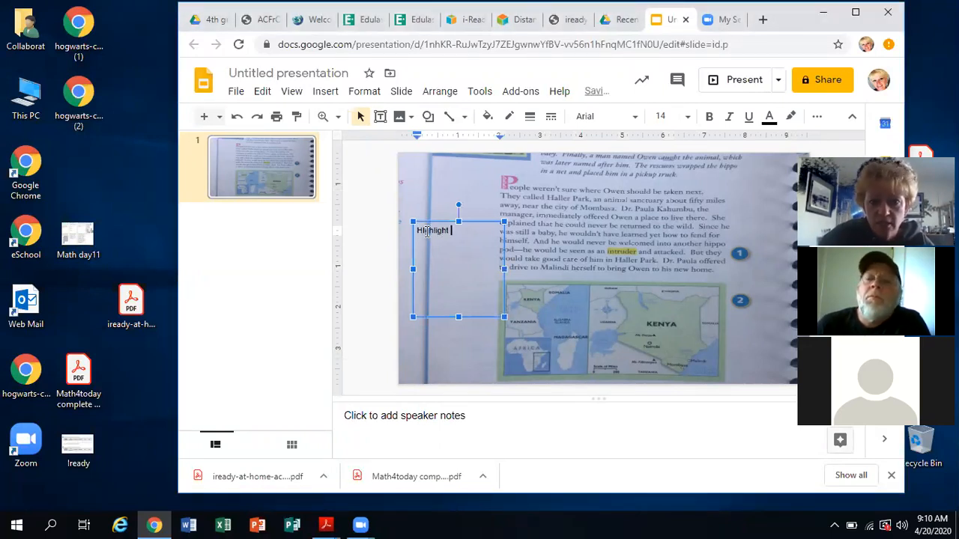
{"action": "type", "text": "the two "}
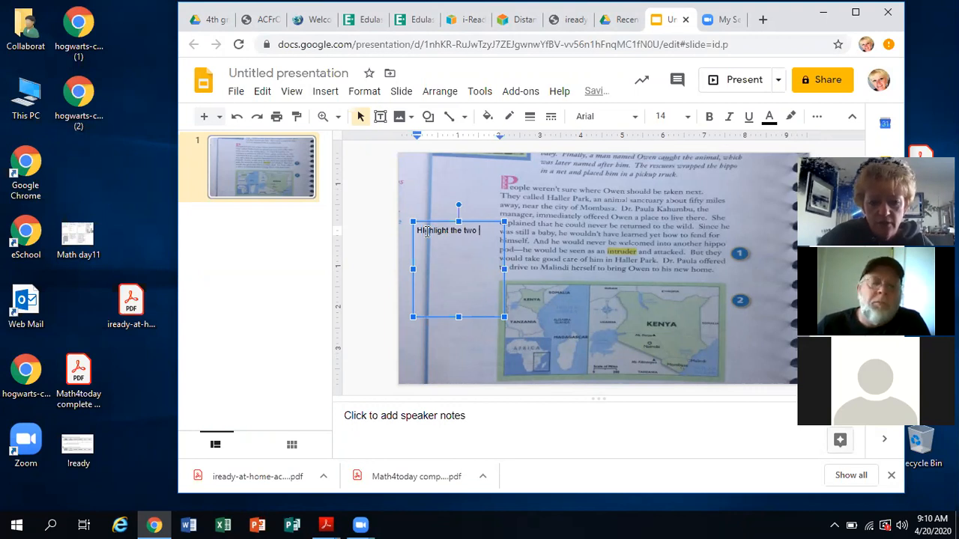
{"action": "type", "text": "vocab words"}
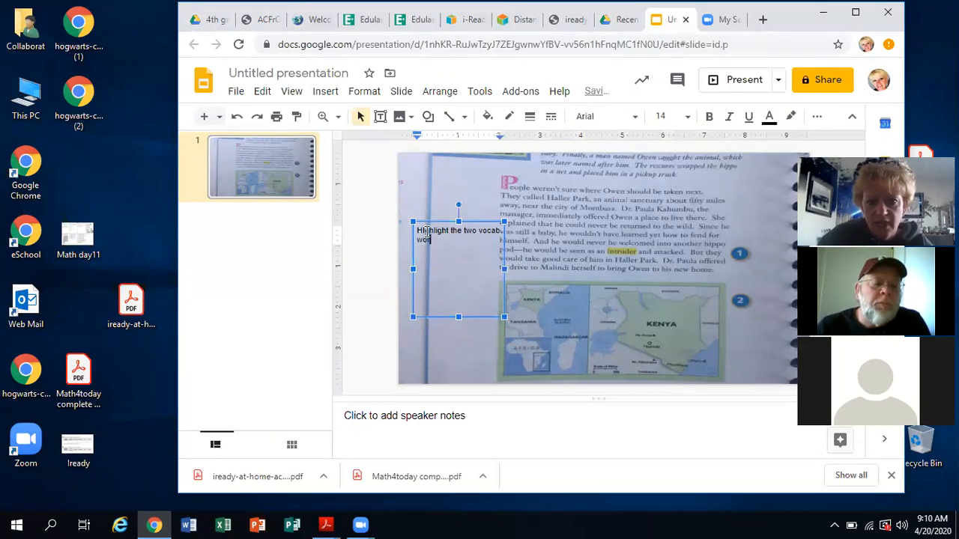
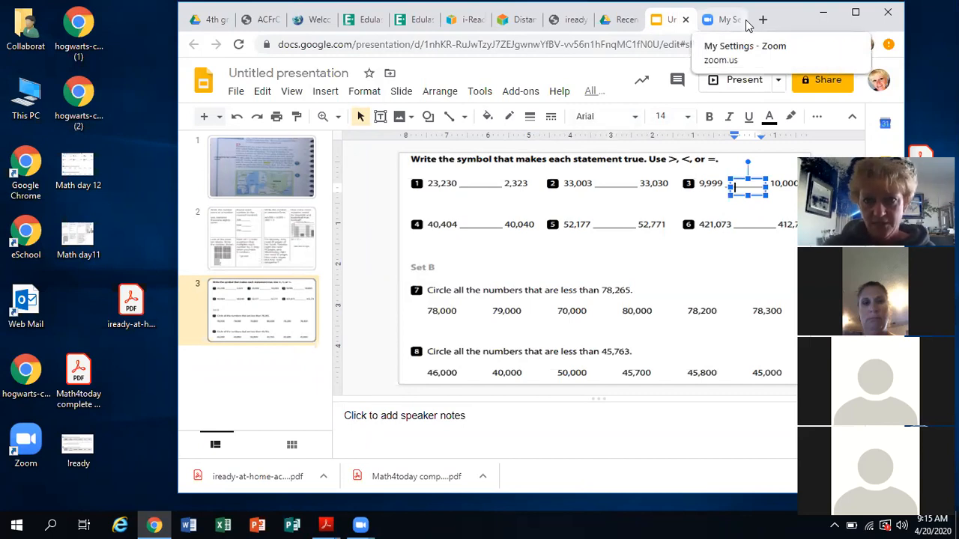
Close the presentation, switch to Edulastic and start a new assessment created from a PDF
{"action": "left_click", "coordinate": [685, 20]}
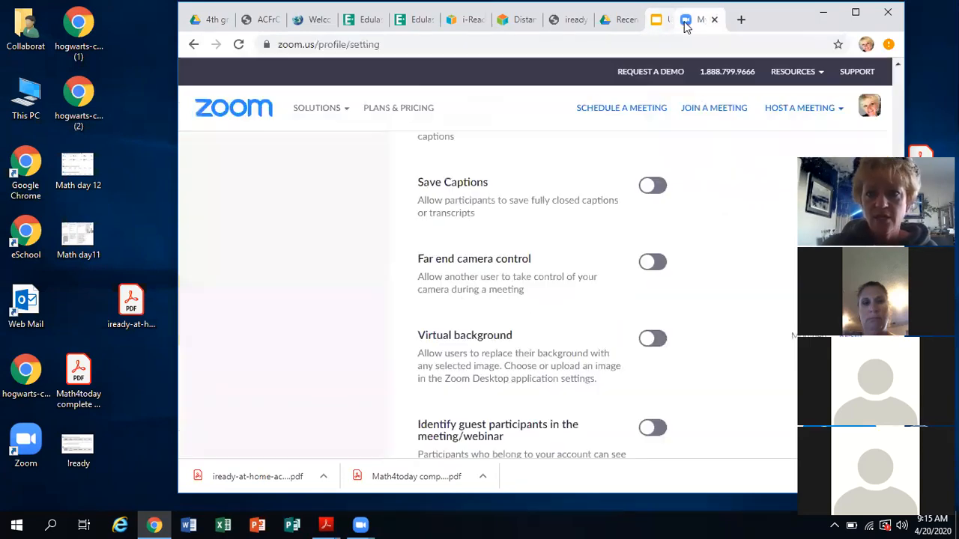
{"action": "left_click", "coordinate": [414, 21]}
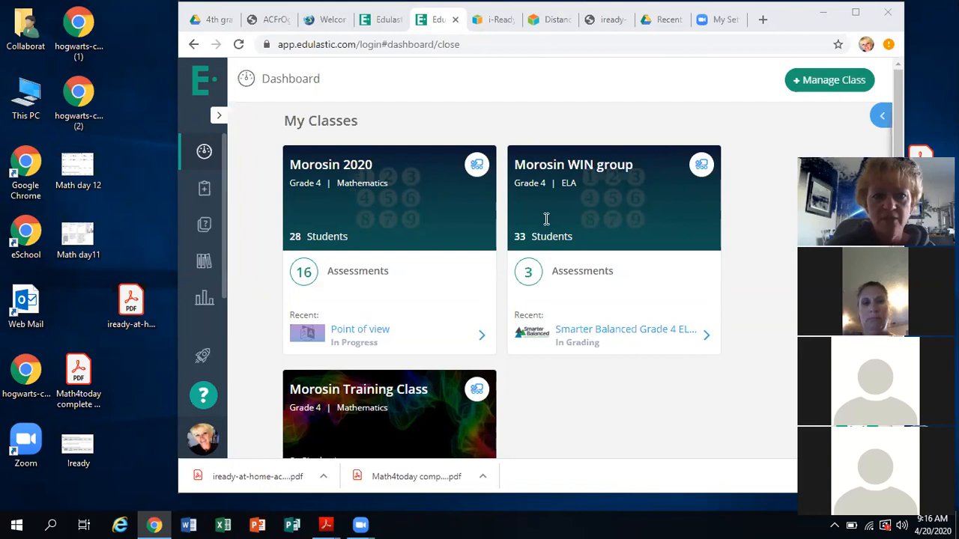
{"action": "left_click", "coordinate": [203, 192]}
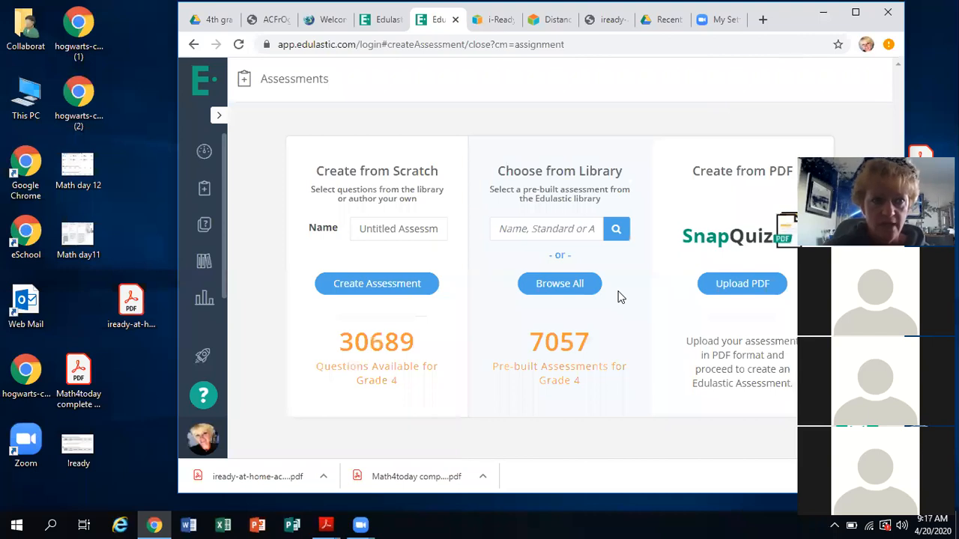
{"action": "left_click", "coordinate": [745, 284]}
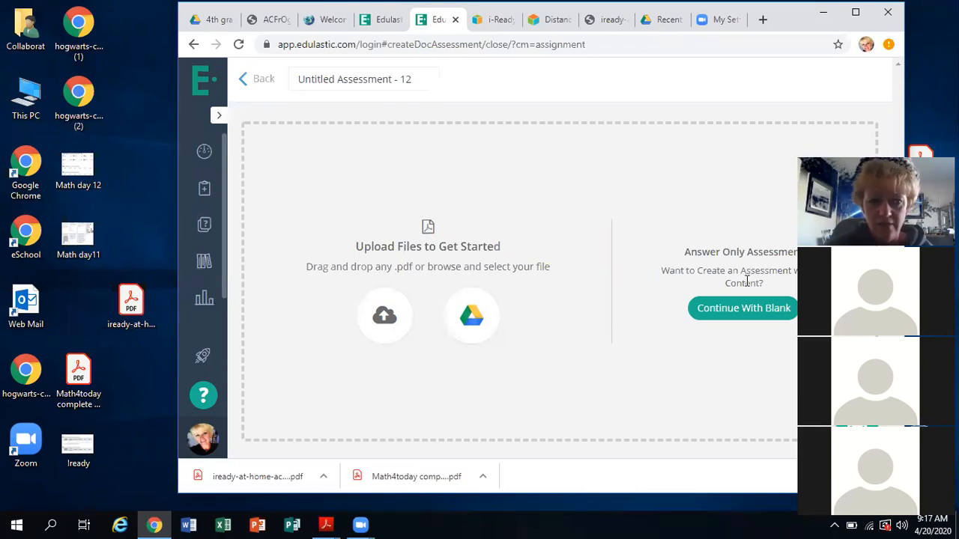
{"action": "left_click", "coordinate": [86, 374]}
{"action": "double_click", "coordinate": [86, 375]}
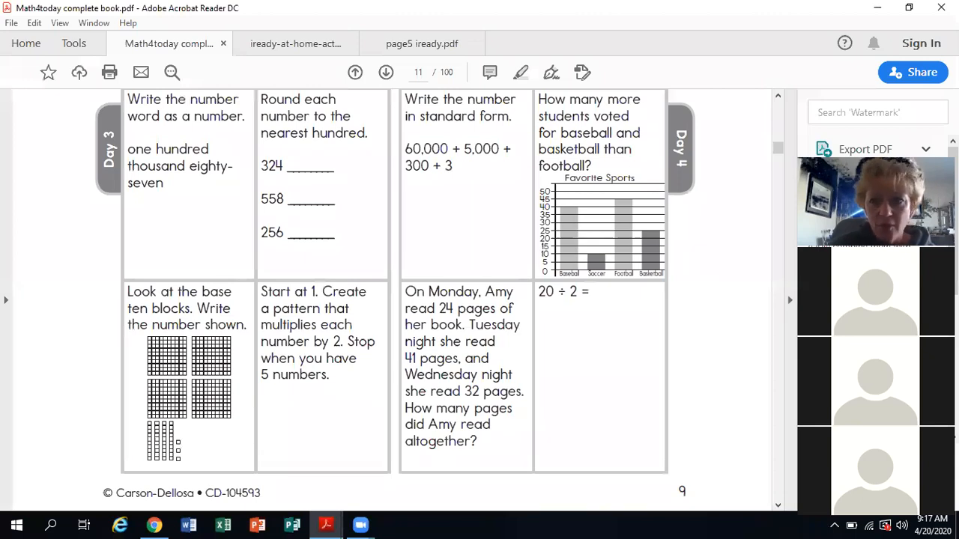
{"action": "left_click", "coordinate": [941, 7]}
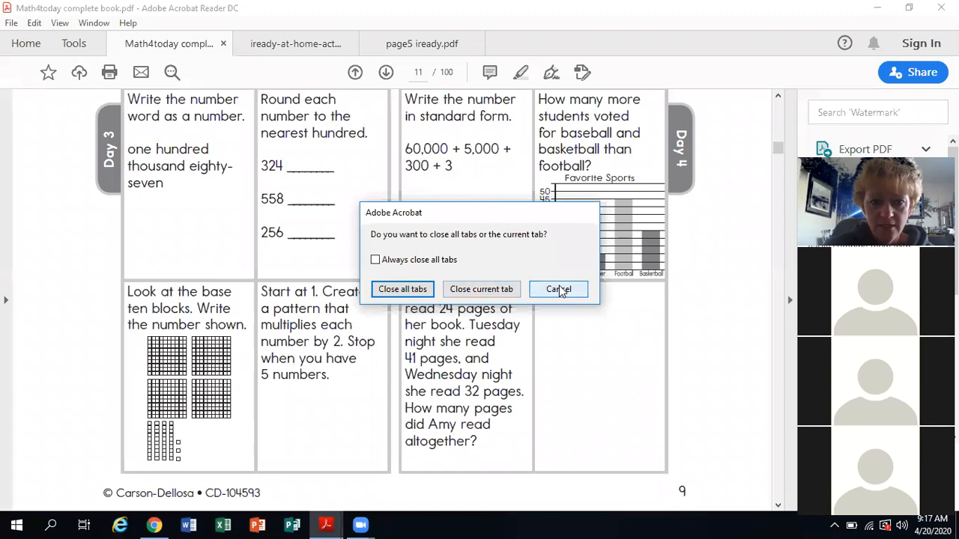
{"action": "left_click", "coordinate": [560, 290]}
{"action": "left_click", "coordinate": [875, 8]}
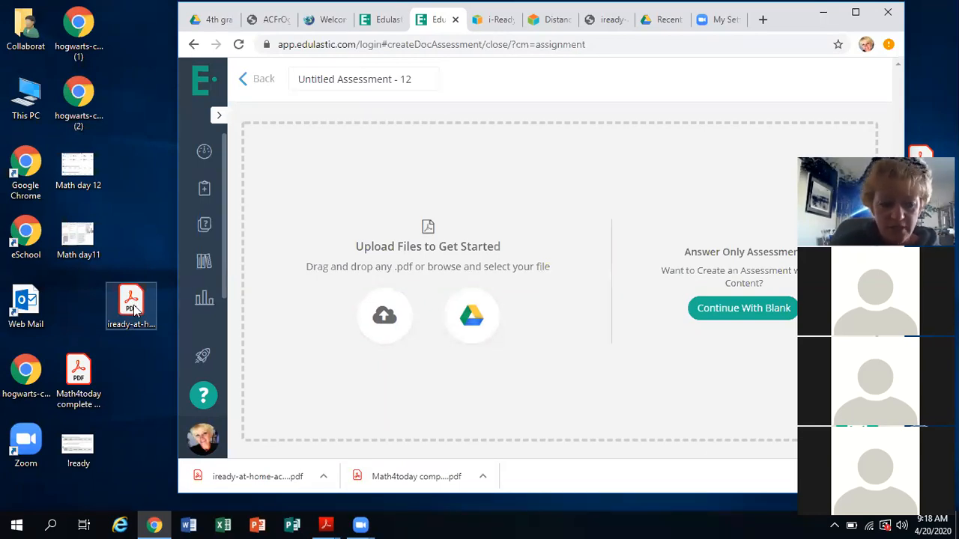
Upload the iready-at-home PDF from the desktop to the new assessment and maximize the browser window
{"action": "left_click_drag", "start_coordinate": [133, 309], "coordinate": [417, 285]}
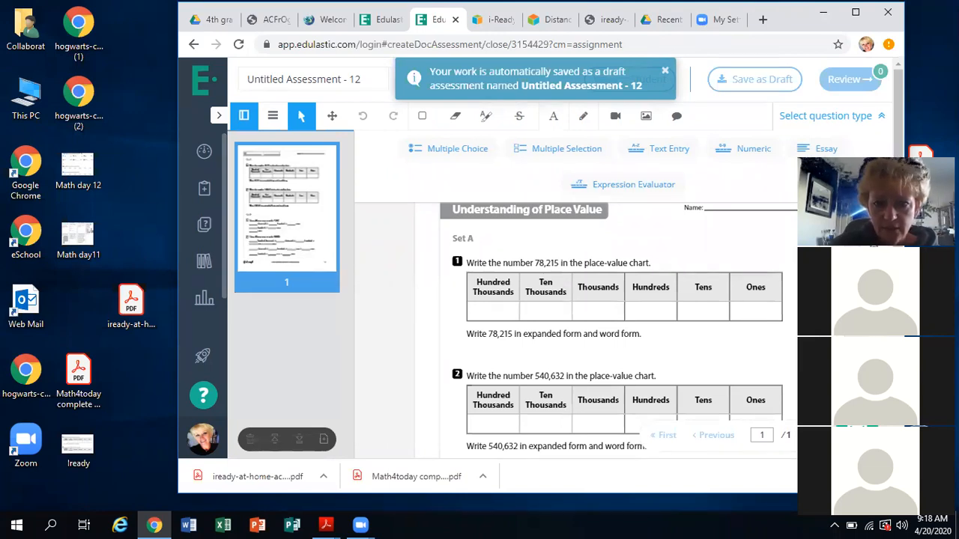
{"action": "left_click", "coordinate": [856, 12]}
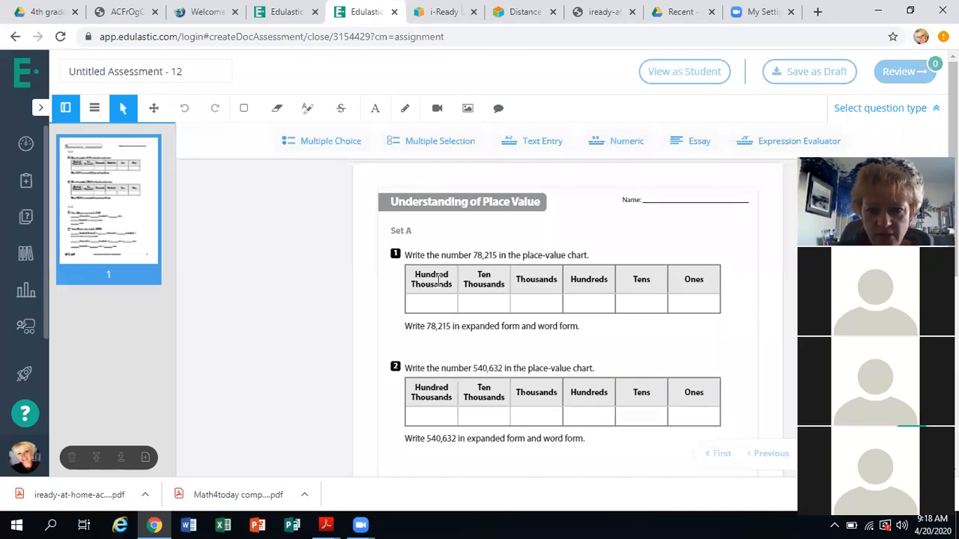
{"action": "left_click", "coordinate": [613, 149]}
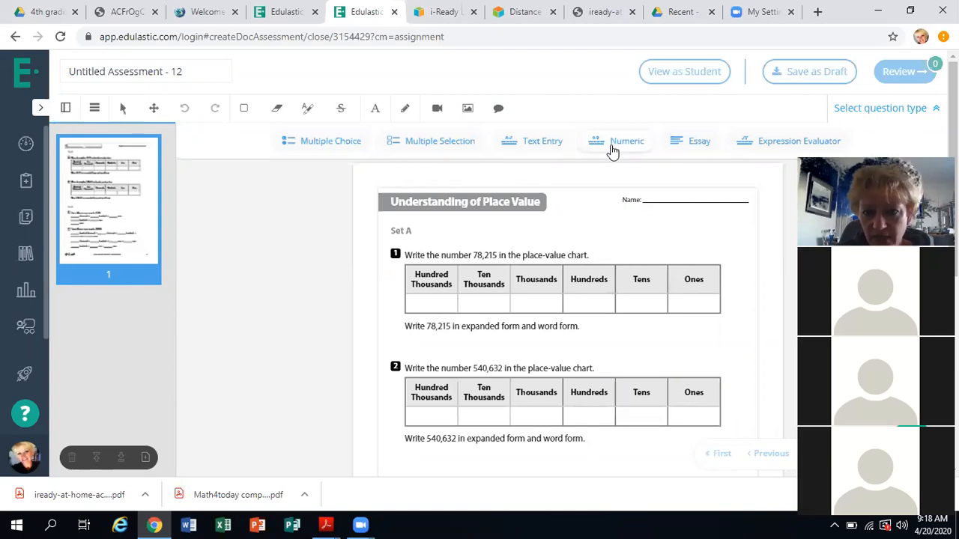
{"action": "left_click", "coordinate": [431, 303]}
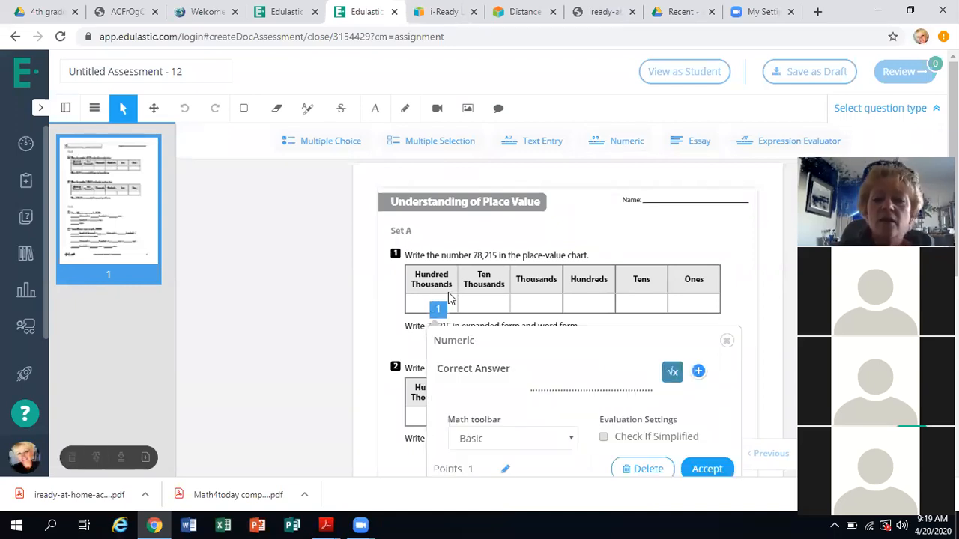
{"action": "left_click", "coordinate": [601, 387]}
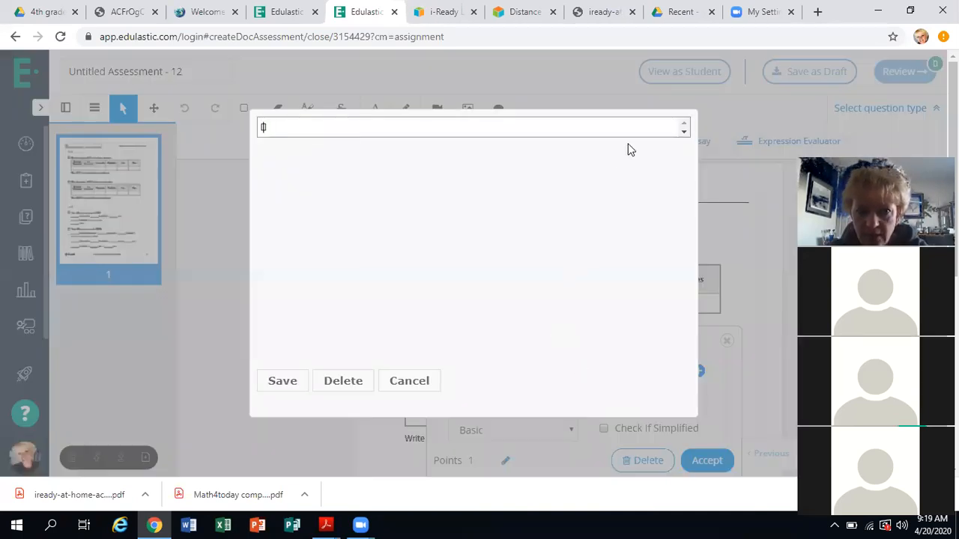
{"action": "left_click", "coordinate": [288, 382]}
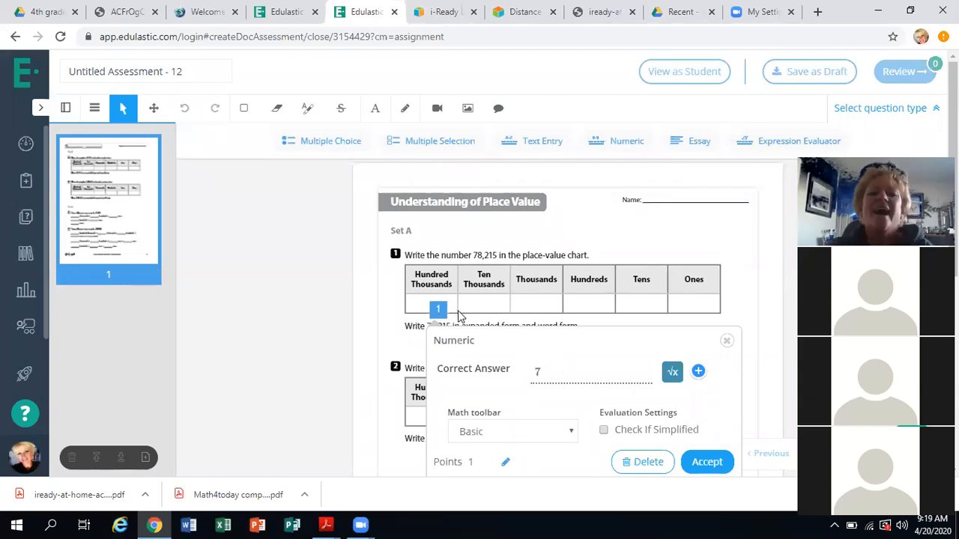
{"action": "left_click", "coordinate": [646, 461]}
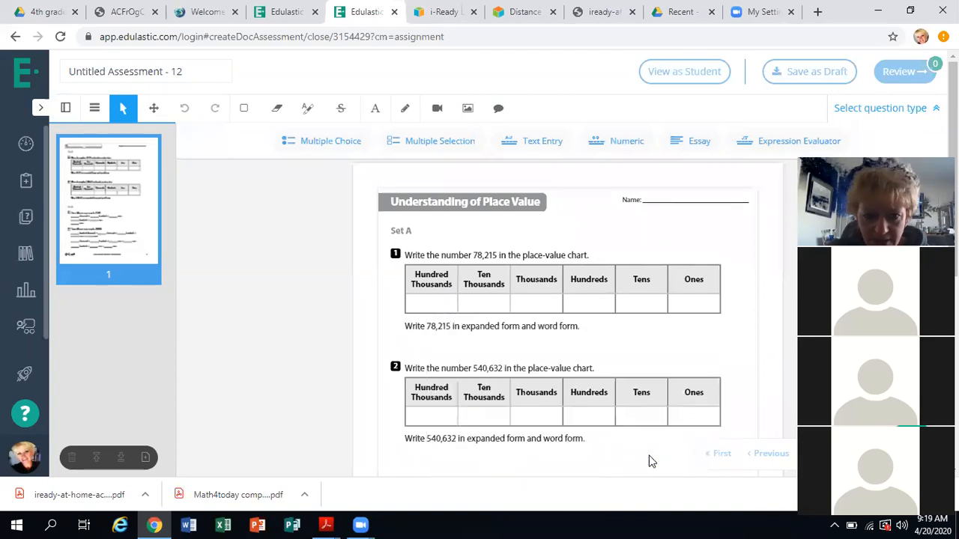
Try to add a numeric question with correct answer 7 in the Ten Thousands cell of the 78,215 chart
{"action": "left_click", "coordinate": [625, 141]}
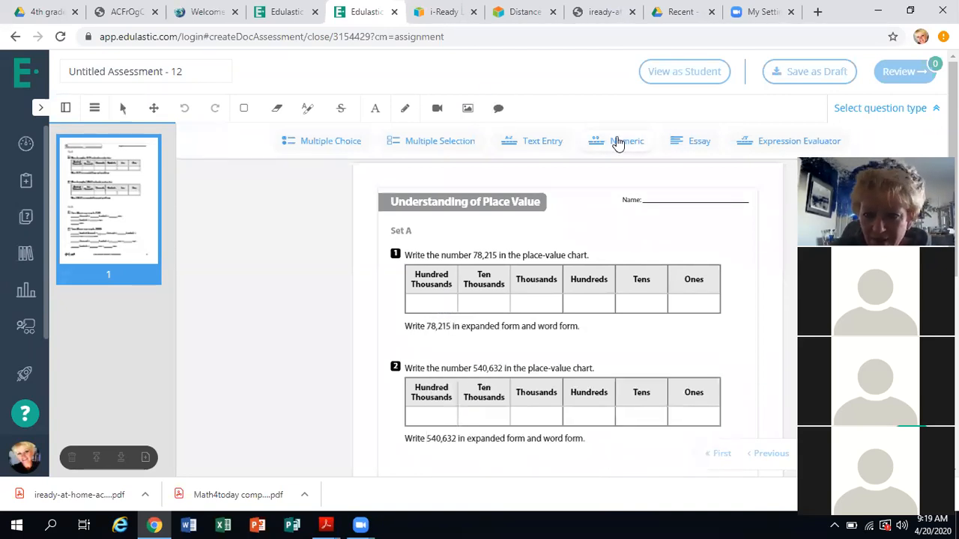
{"action": "left_click", "coordinate": [489, 301]}
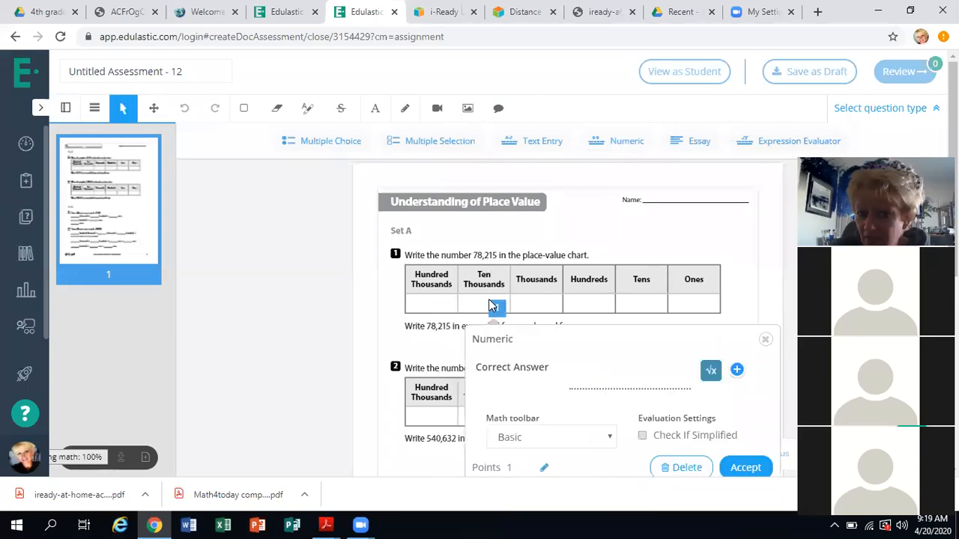
{"action": "left_click", "coordinate": [615, 382]}
{"action": "type", "text": "7"}
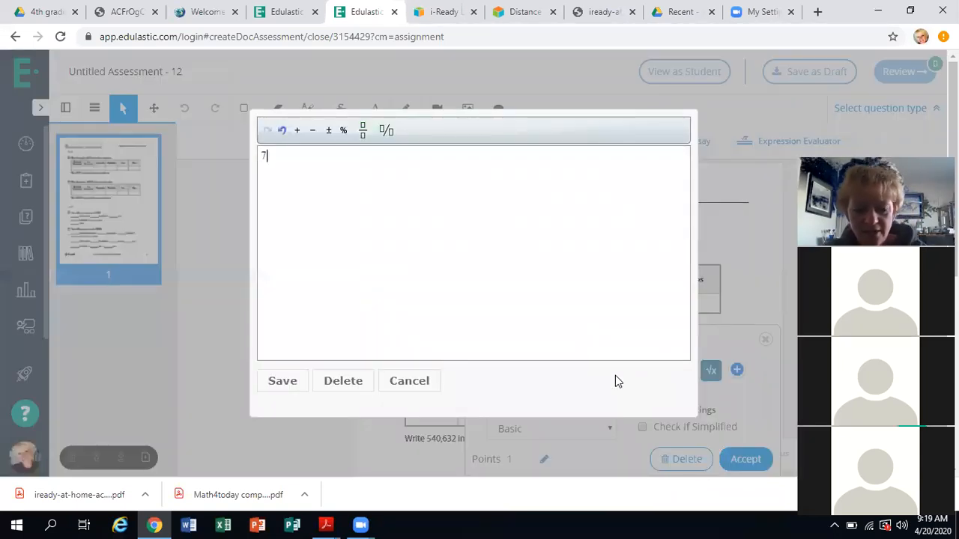
{"action": "left_click", "coordinate": [283, 379]}
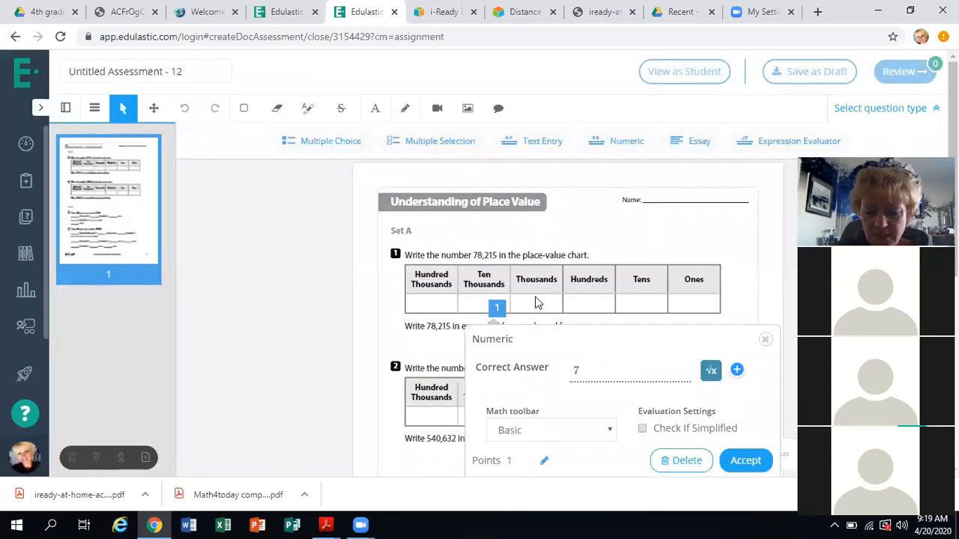
Add a numeric question with correct answer 8 in the Thousands cell of the 78,215 chart
{"action": "left_click", "coordinate": [624, 144]}
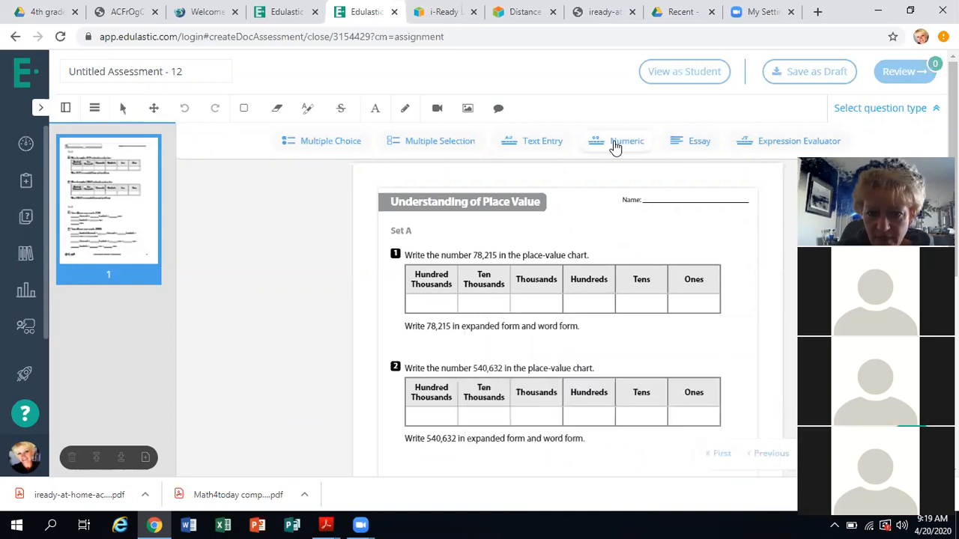
{"action": "left_click", "coordinate": [530, 302]}
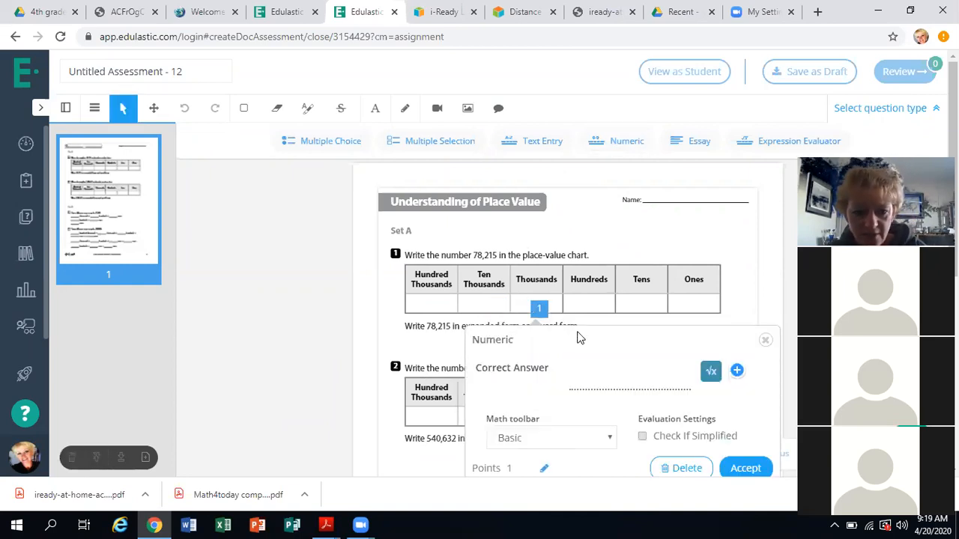
{"action": "left_click", "coordinate": [591, 383]}
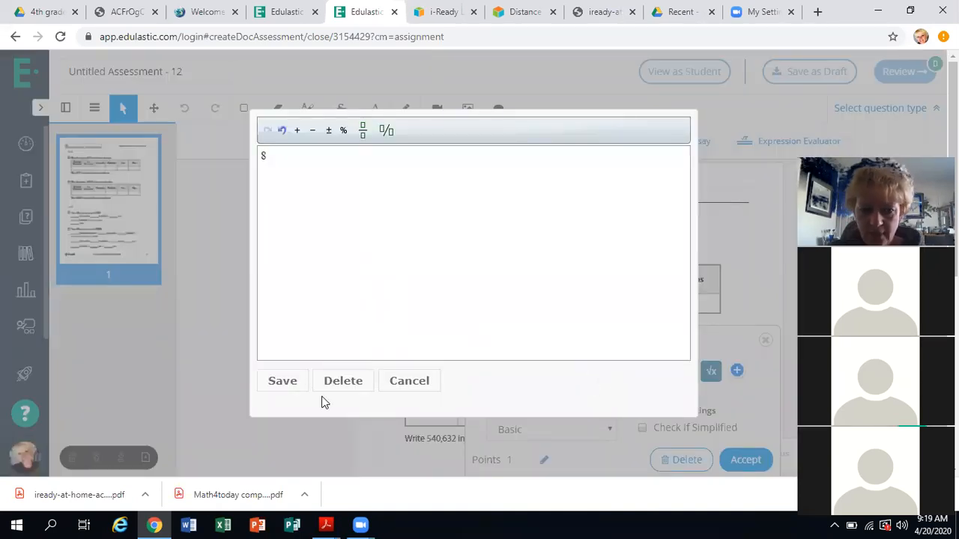
{"action": "left_click", "coordinate": [291, 382]}
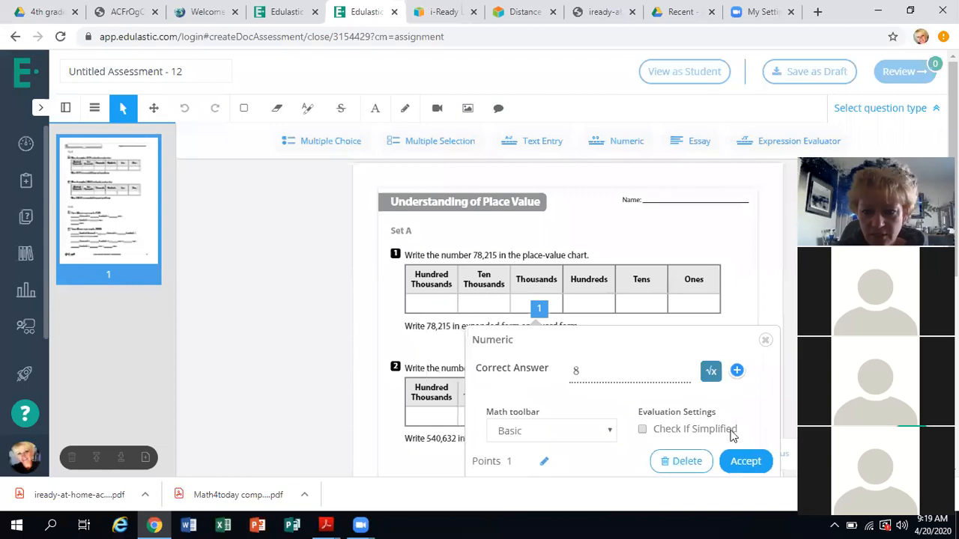
{"action": "left_click", "coordinate": [746, 459]}
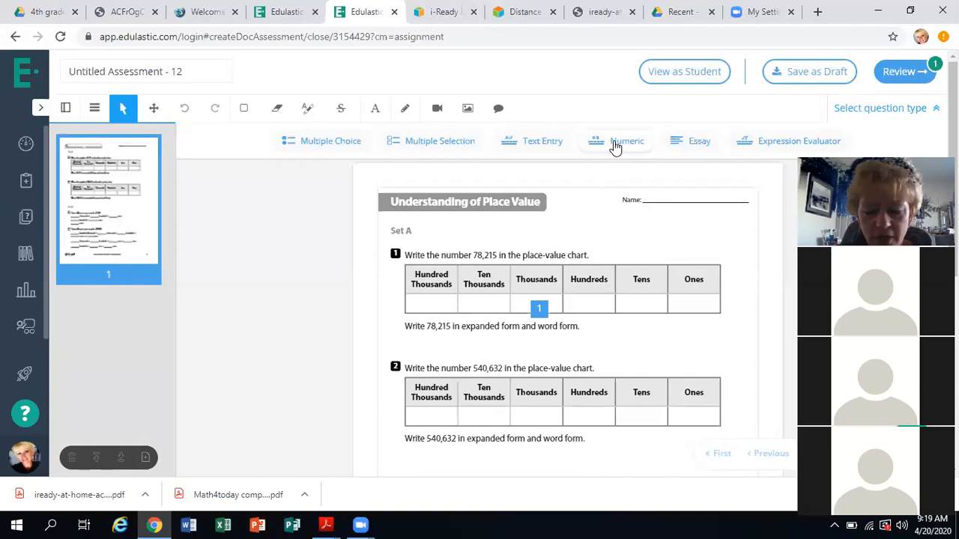
Add a numeric question with correct answer 2 in the Hundreds cell of the 78,215 chart
{"action": "left_click_drag", "start_coordinate": [614, 146], "coordinate": [588, 307]}
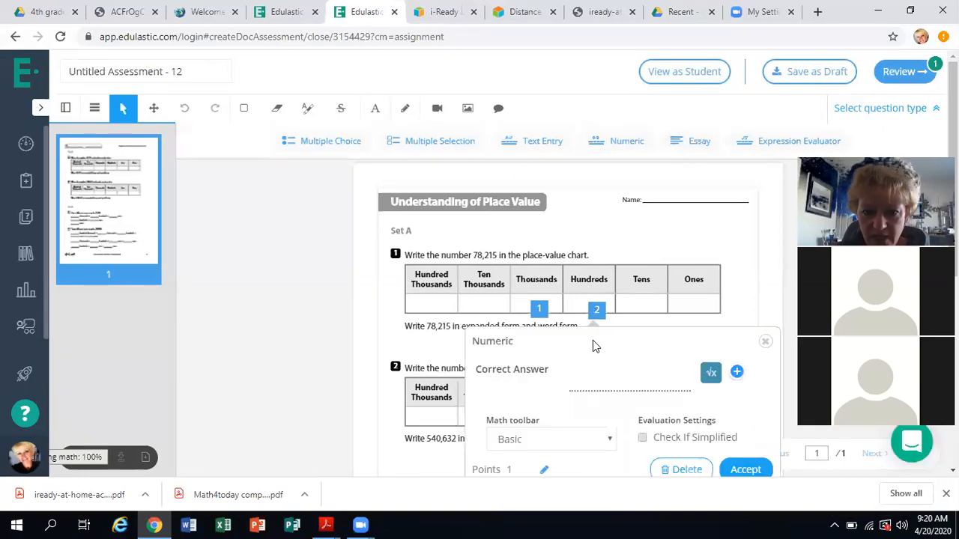
{"action": "left_click", "coordinate": [628, 382]}
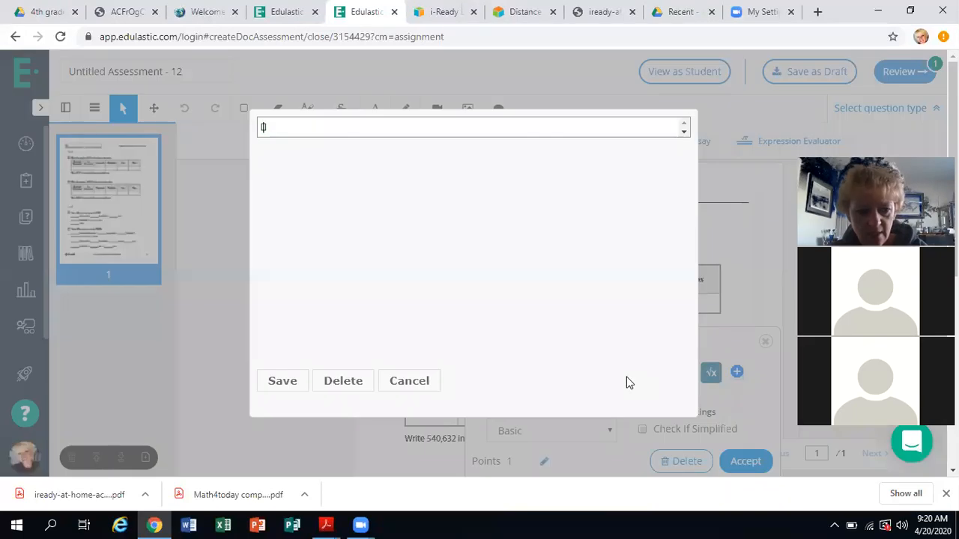
{"action": "type", "text": "2"}
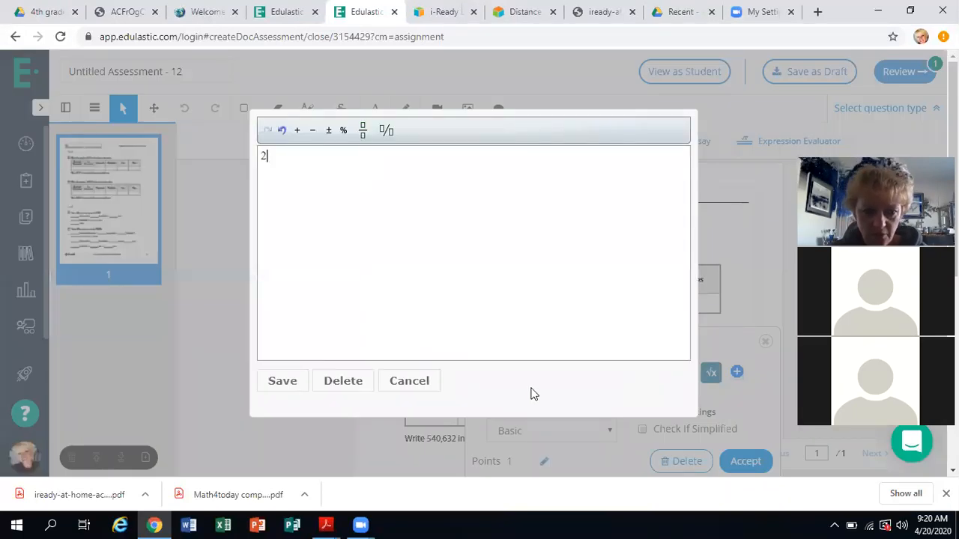
{"action": "left_click", "coordinate": [283, 380]}
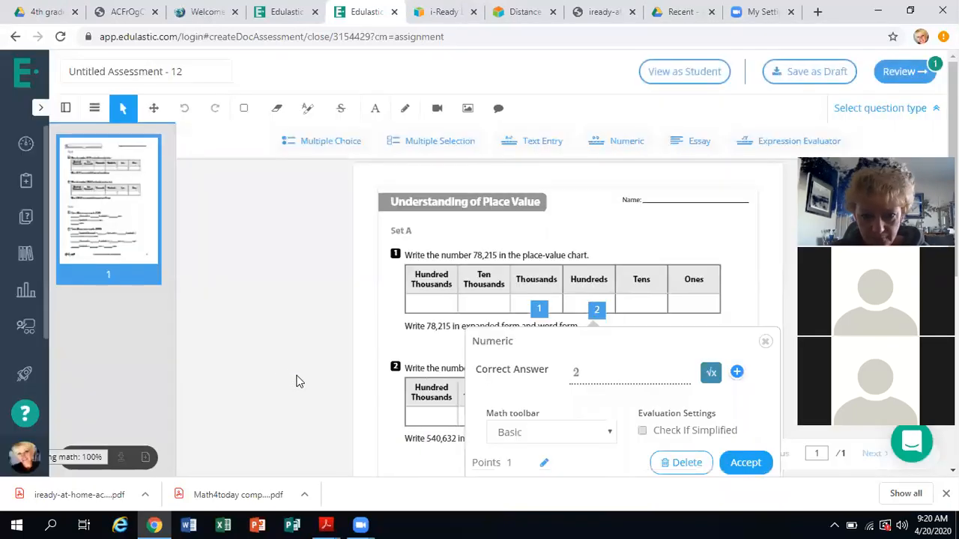
{"action": "left_click", "coordinate": [745, 464]}
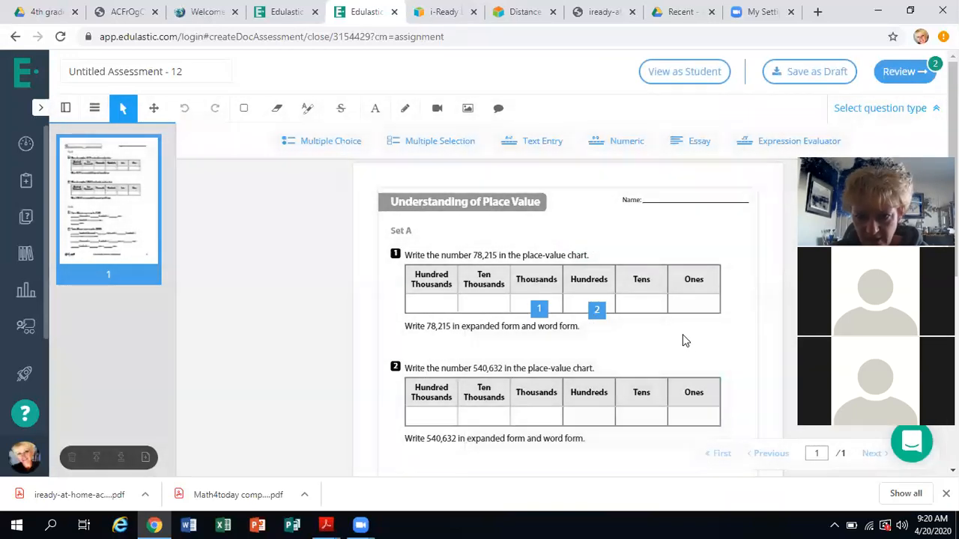
Try to add a numeric question with correct answer 1 in the Tens cell of the 78,215 chart
{"action": "left_click", "coordinate": [627, 142]}
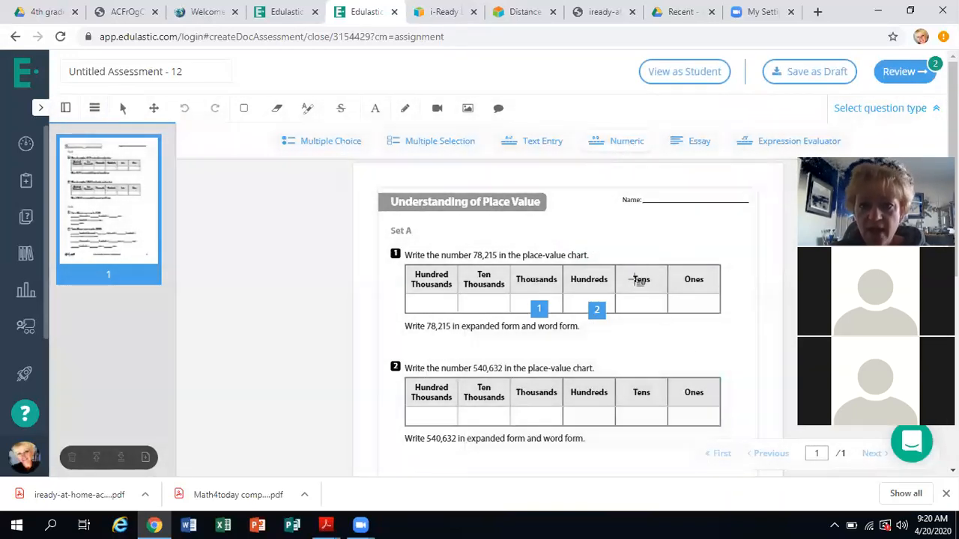
{"action": "left_click", "coordinate": [638, 305]}
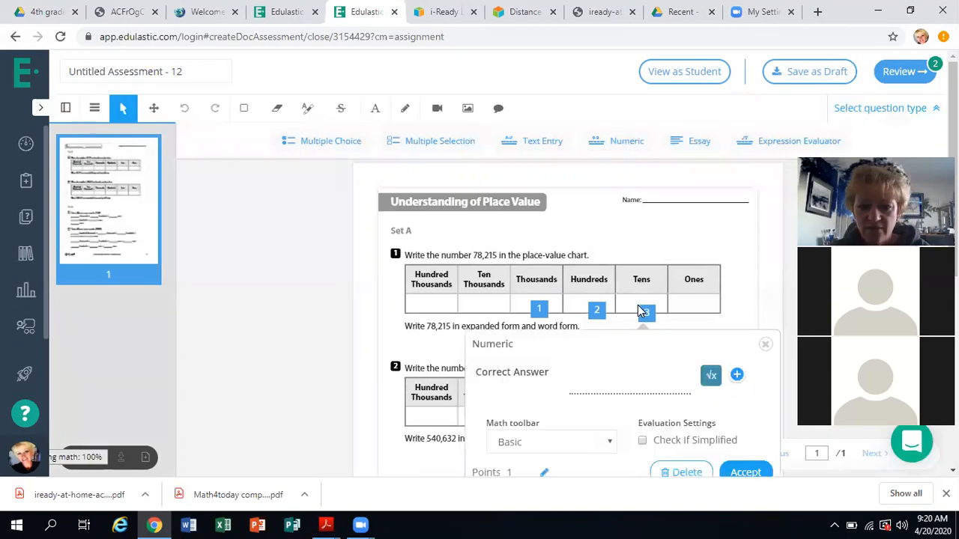
{"action": "left_click", "coordinate": [608, 385]}
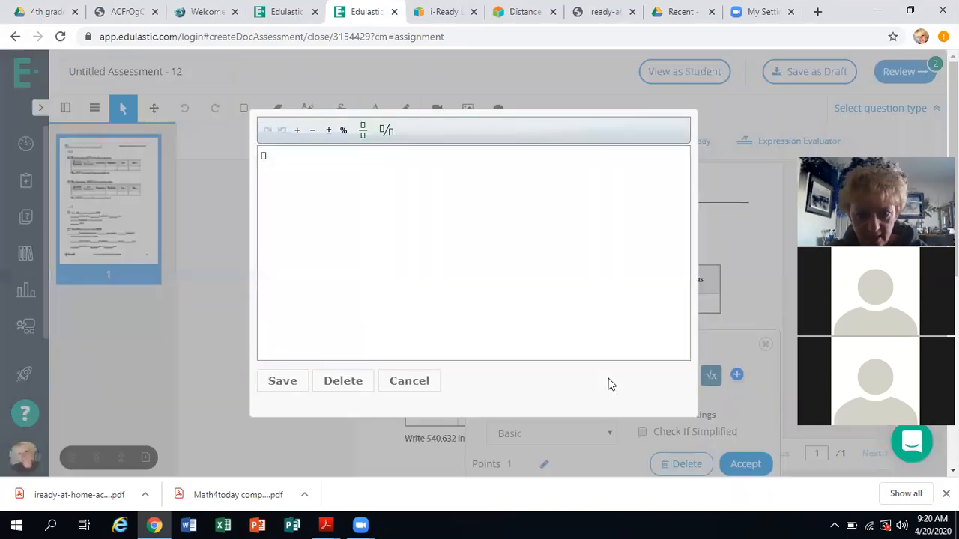
{"action": "left_click", "coordinate": [277, 381]}
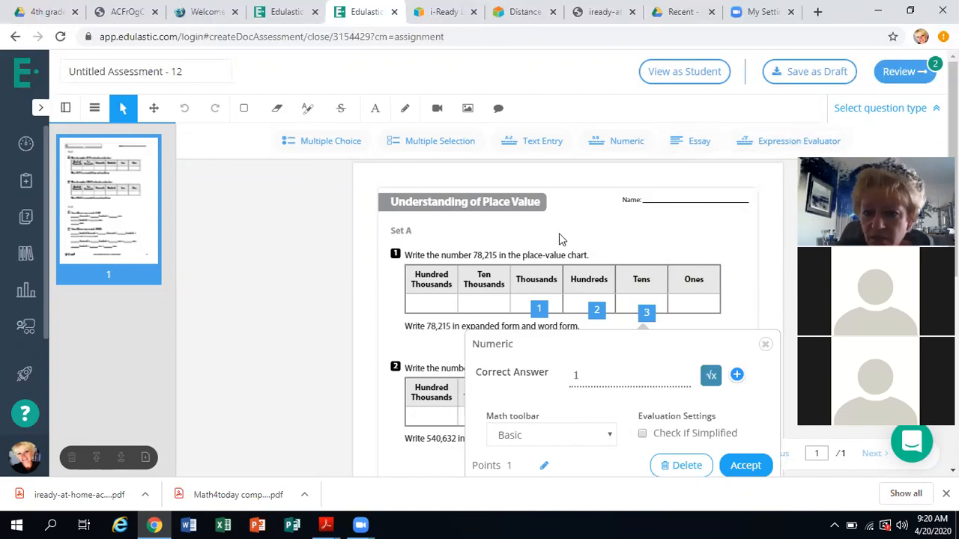
Add a numeric question with correct answer 5 in the Ones cell of the 78,215 chart
{"action": "left_click", "coordinate": [613, 141]}
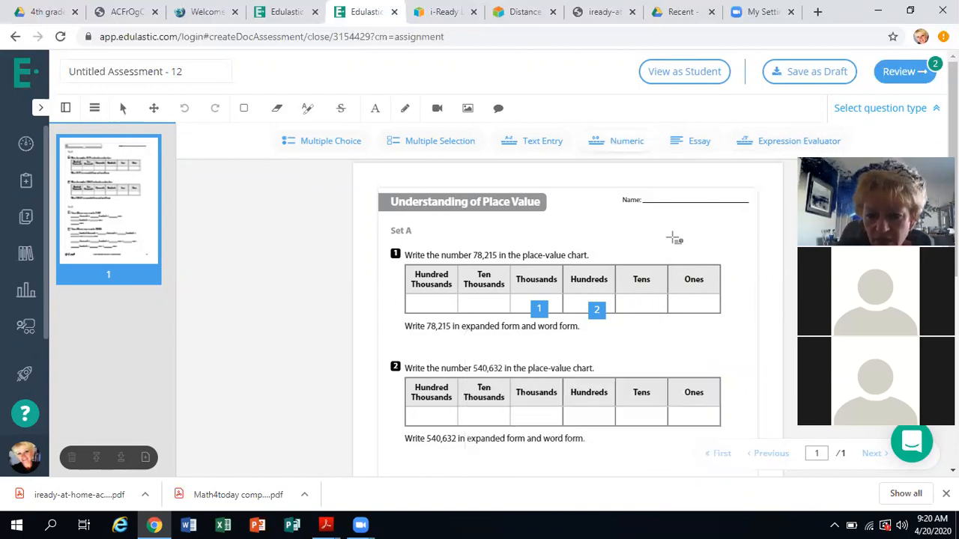
{"action": "left_click", "coordinate": [685, 299]}
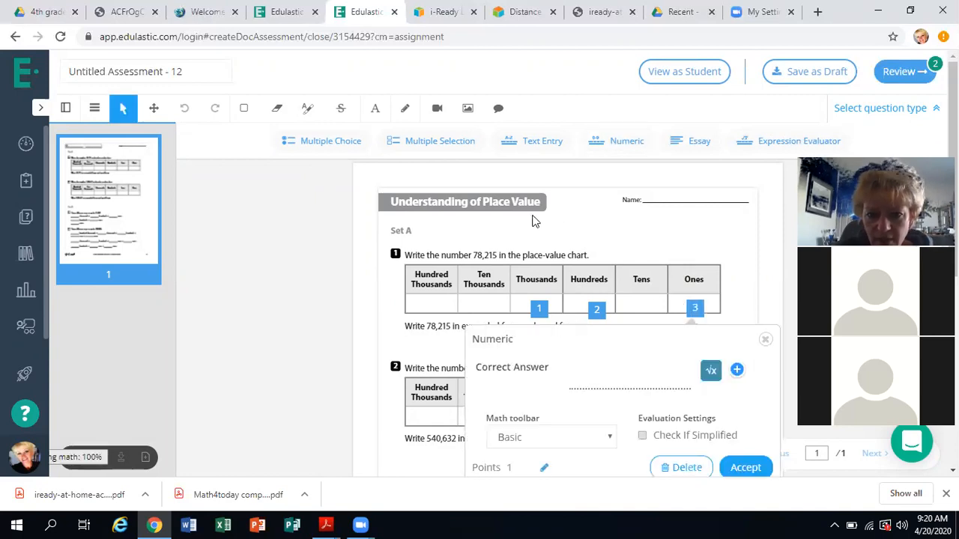
{"action": "left_click", "coordinate": [588, 381]}
{"action": "type", "text": "5"}
{"action": "left_click", "coordinate": [281, 383]}
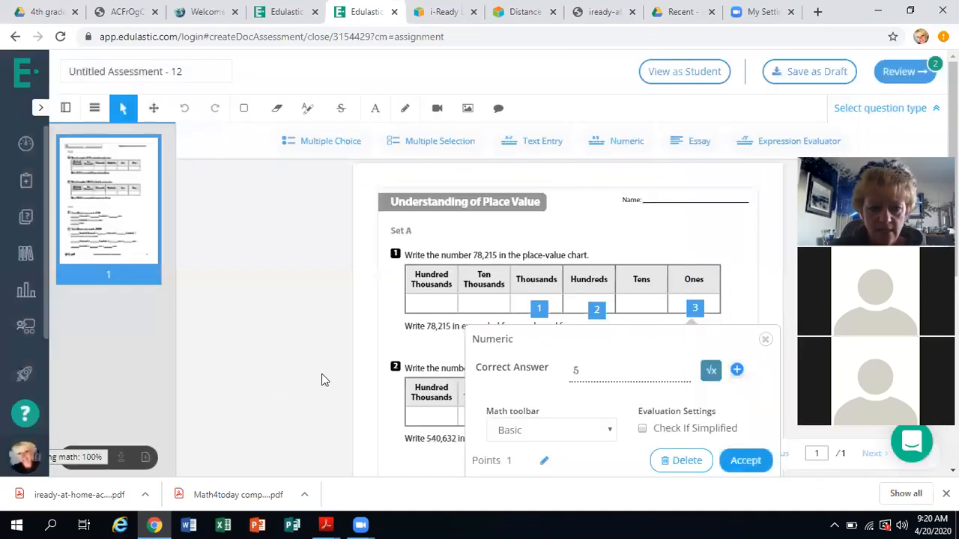
{"action": "left_click", "coordinate": [746, 460]}
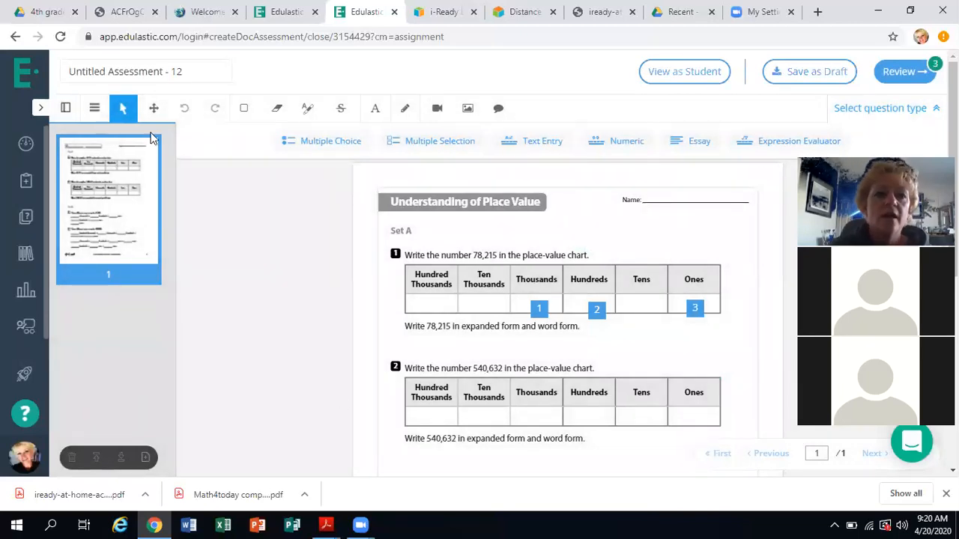
Rename the assessment to "Math day 12" and save it as a draft
{"action": "left_click", "coordinate": [182, 71]}
{"action": "key", "text": "BackSpace"}
{"action": "key", "text": "BackSpace"}
{"action": "key", "text": "BackSpace"}
{"action": "key", "text": "BackSpace"}
{"action": "key", "text": "BackSpace"}
{"action": "key", "text": "BackSpace"}
{"action": "key", "text": "BackSpace"}
{"action": "key", "text": "BackSpace"}
{"action": "key", "text": "BackSpace"}
{"action": "key", "text": "BackSpace"}
{"action": "key", "text": "BackSpace"}
{"action": "key", "text": "BackSpace"}
{"action": "key", "text": "BackSpace"}
{"action": "key", "text": "BackSpace"}
{"action": "key", "text": "BackSpace"}
{"action": "key", "text": "BackSpace"}
{"action": "key", "text": "BackSpace"}
{"action": "key", "text": "BackSpace"}
{"action": "key", "text": "BackSpace"}
{"action": "key", "text": "BackSpace"}
{"action": "key", "text": "BackSpace"}
{"action": "key", "text": "BackSpace"}
{"action": "key", "text": "BackSpace"}
{"action": "key", "text": "BackSpace"}
{"action": "type", "text": "Math day 12"}
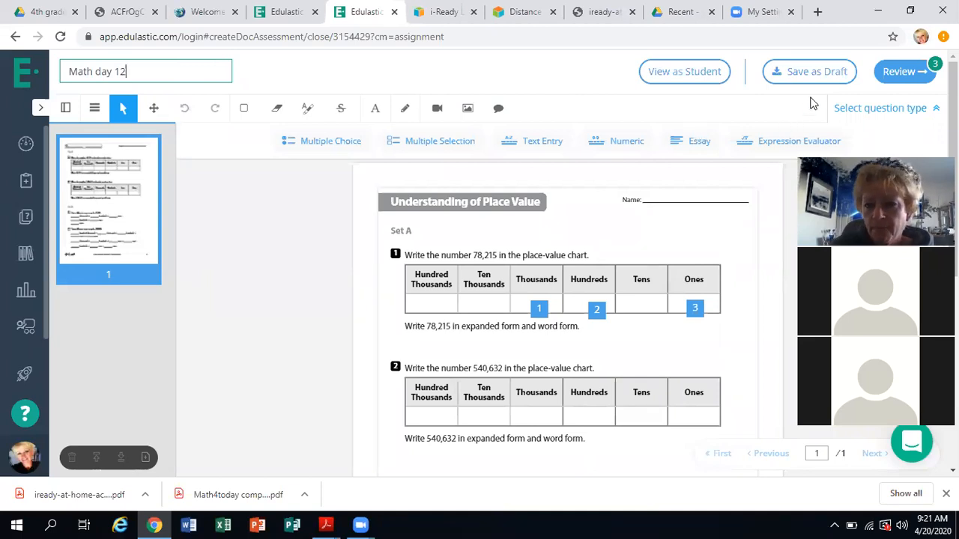
{"action": "left_click", "coordinate": [819, 75]}
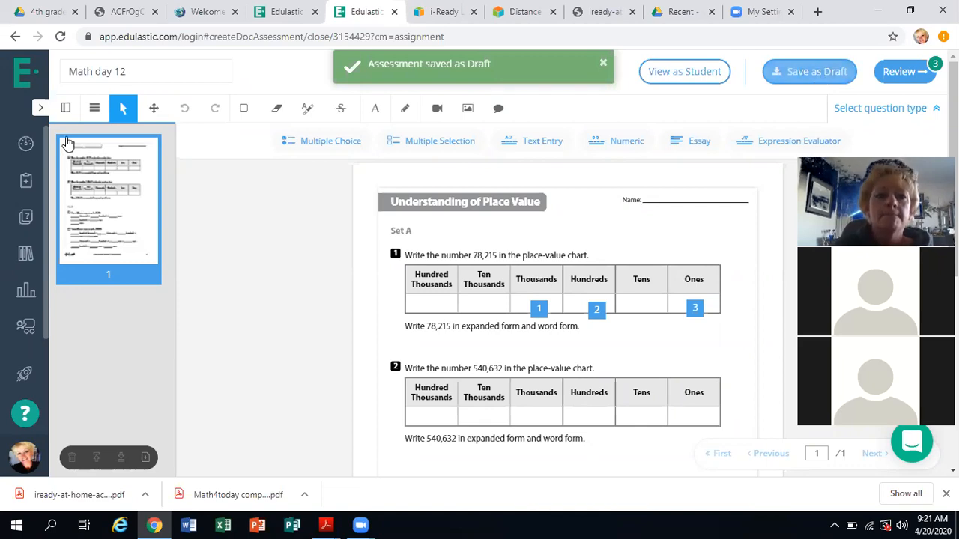
Look through the self-authored library assessments, and reopen Math day 12 for editing from the recent assessments
{"action": "left_click", "coordinate": [25, 256]}
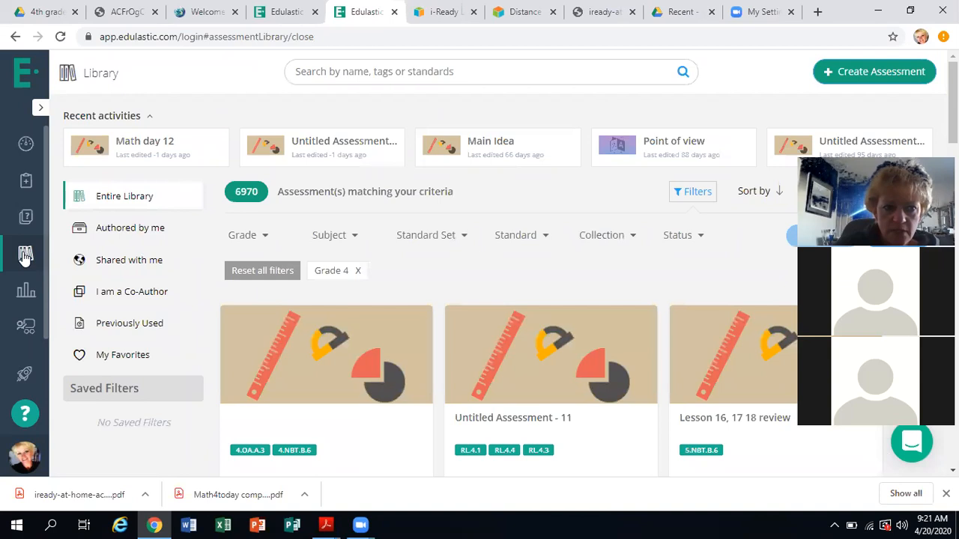
{"action": "left_click", "coordinate": [125, 229]}
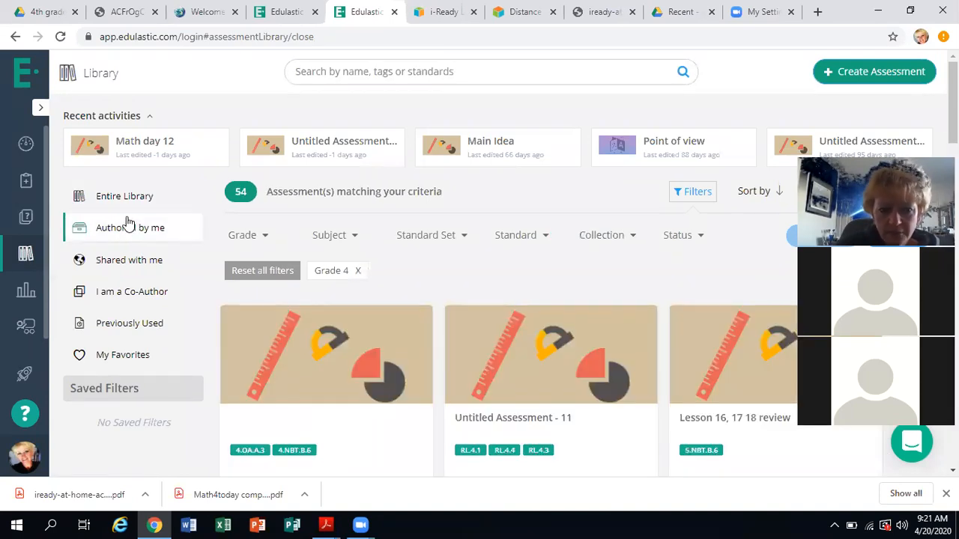
{"action": "left_click", "coordinate": [27, 180]}
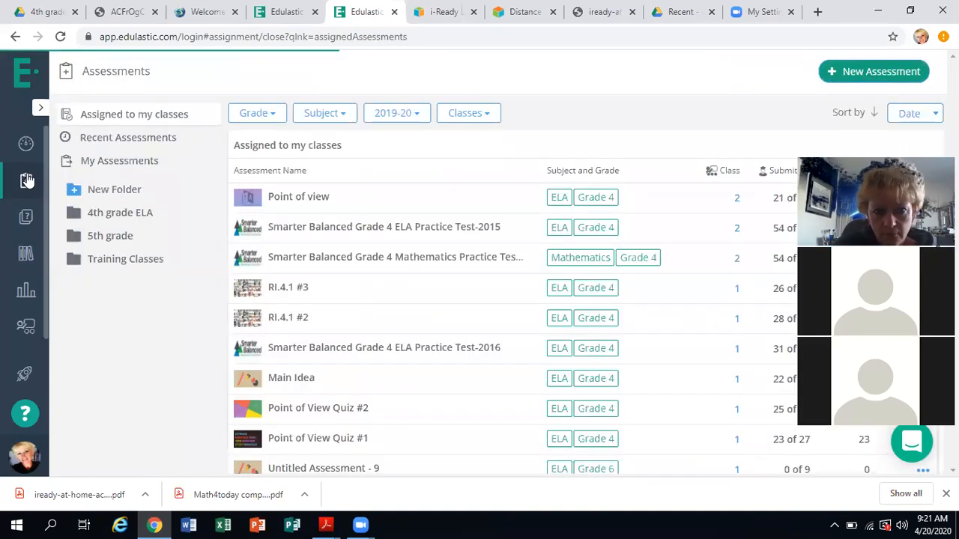
{"action": "left_click", "coordinate": [140, 143]}
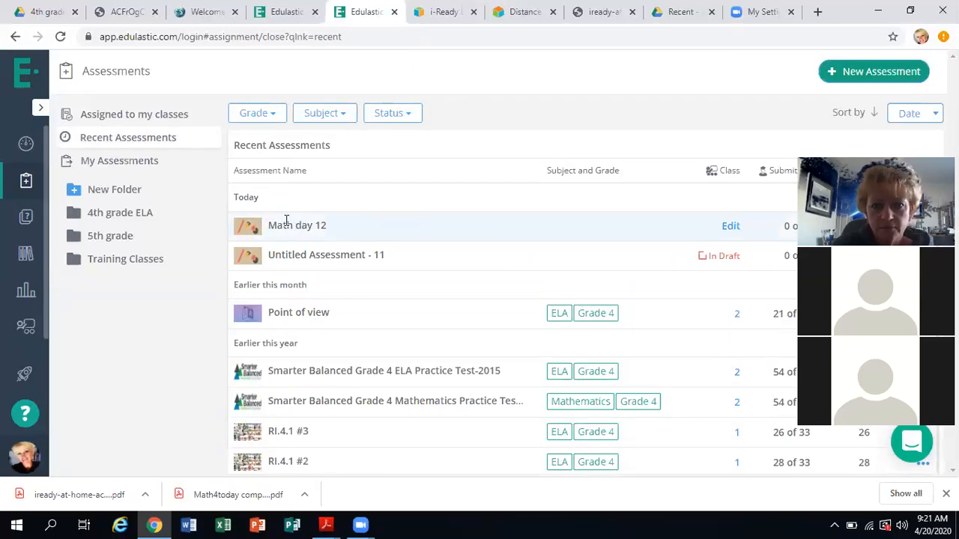
{"action": "left_click", "coordinate": [730, 227]}
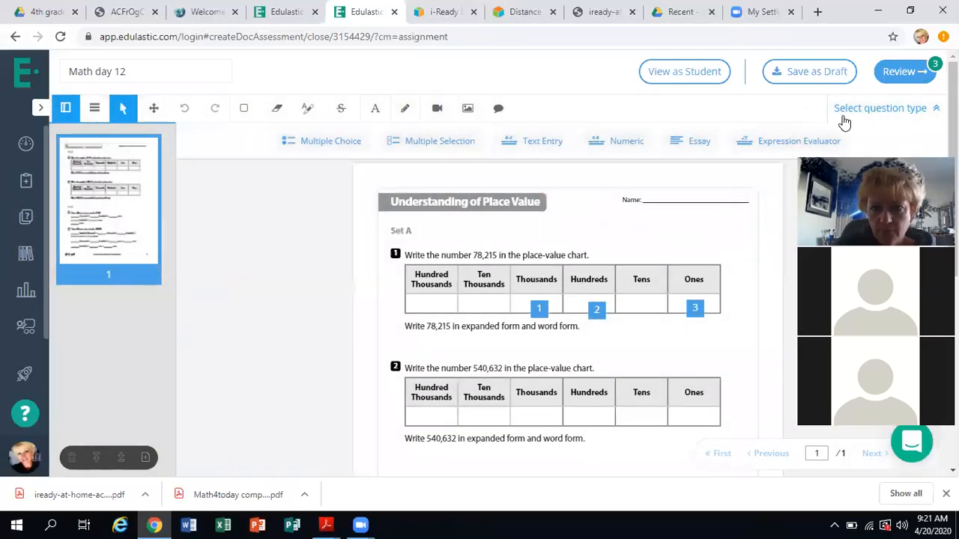
In the assessment review, set the DOK of all three questions to Recall and try to publish or assign the assessment
{"action": "left_click", "coordinate": [904, 72]}
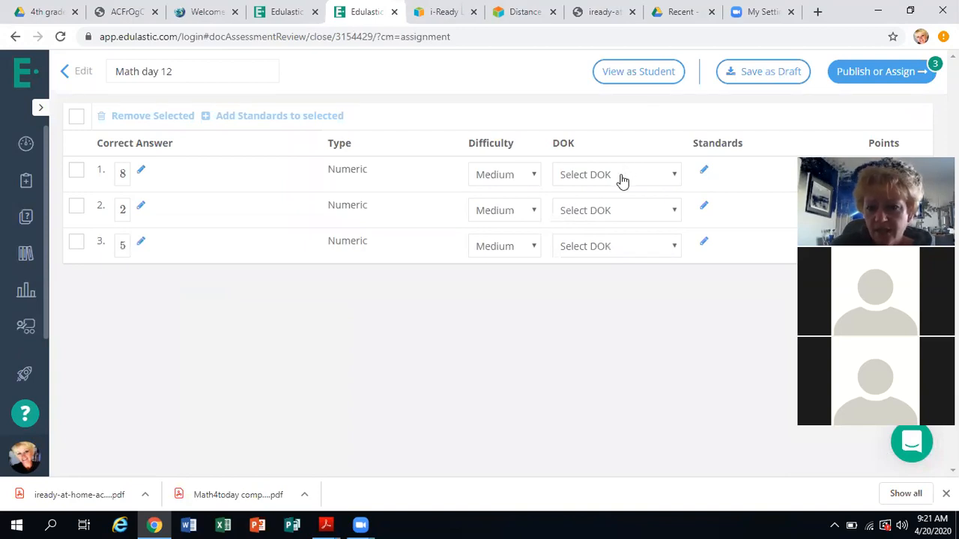
{"action": "left_click", "coordinate": [862, 71]}
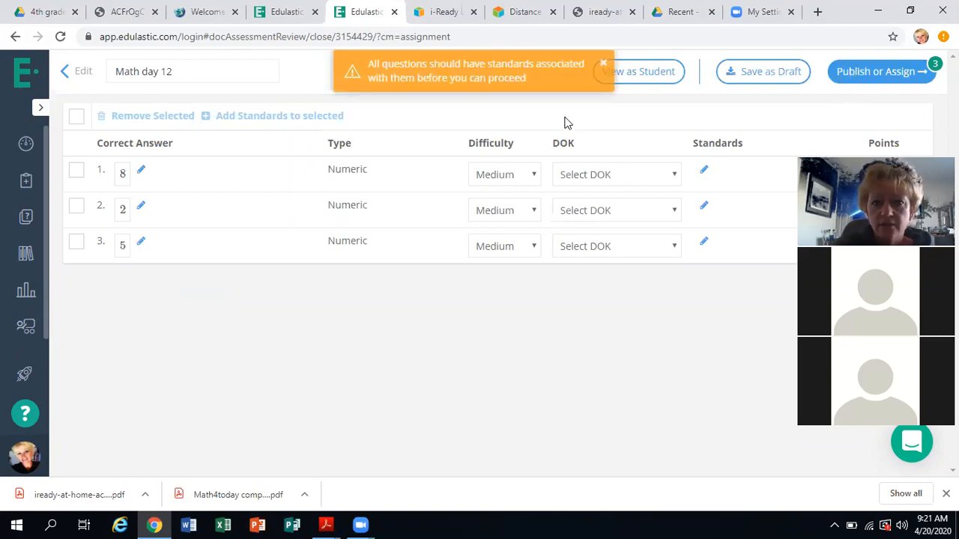
{"action": "left_click", "coordinate": [658, 179]}
{"action": "left_click", "coordinate": [640, 224]}
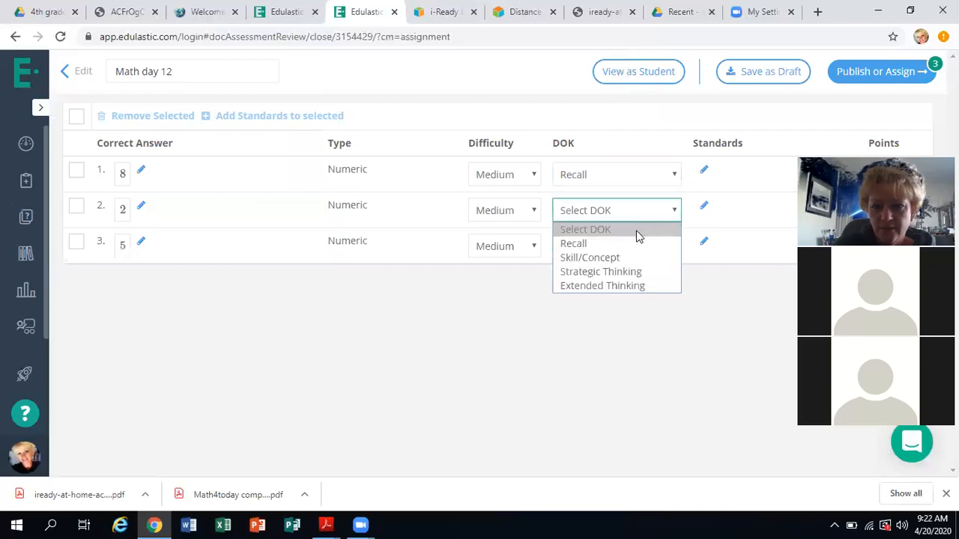
{"action": "left_click", "coordinate": [633, 247]}
{"action": "left_click", "coordinate": [632, 255]}
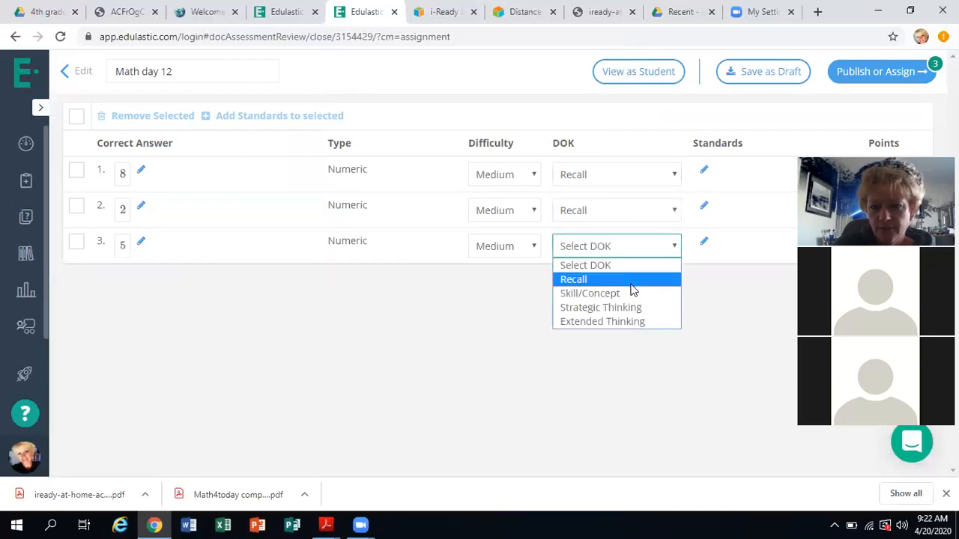
{"action": "left_click", "coordinate": [633, 281]}
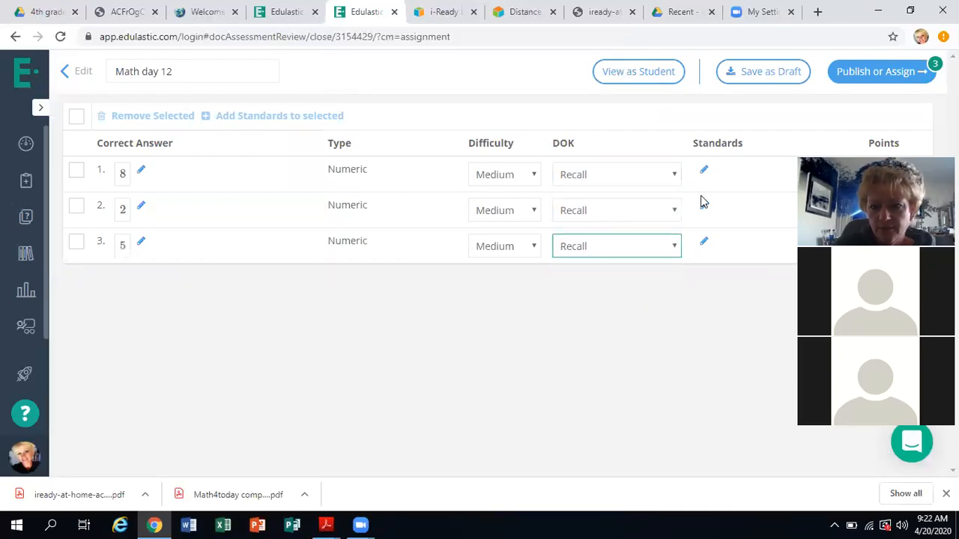
{"action": "left_click", "coordinate": [899, 72]}
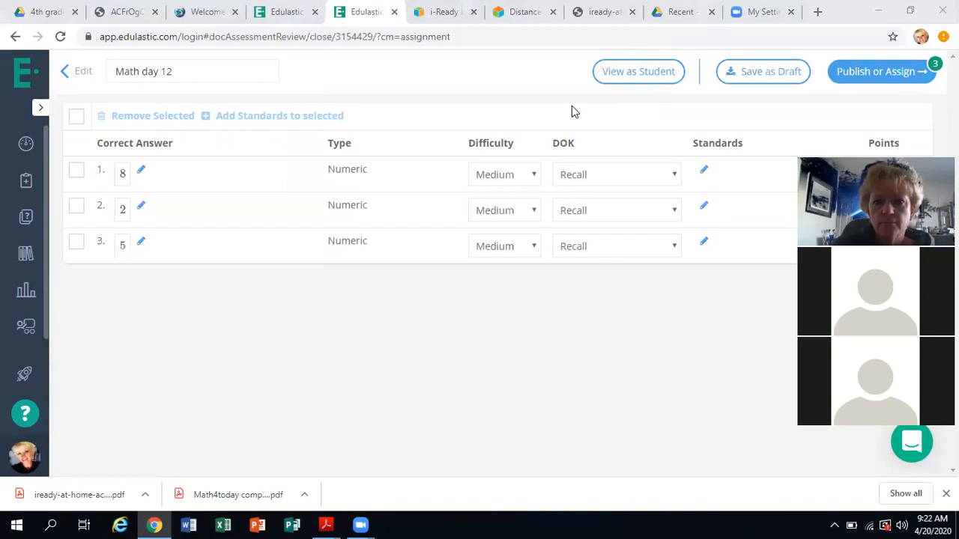
Associate the Grade 4 Math - Common Core standard 4.OA.A.1 with each of the three questions
{"action": "left_click", "coordinate": [852, 79]}
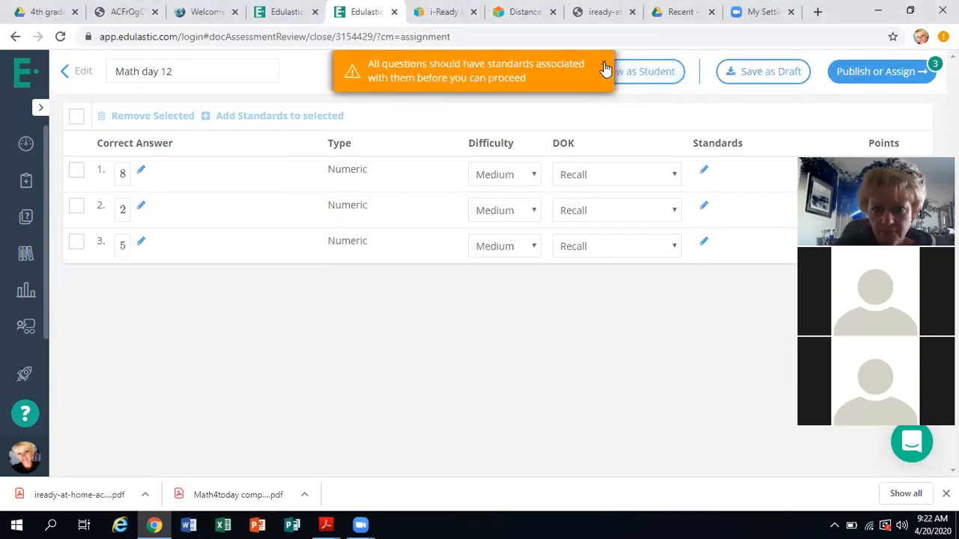
{"action": "left_click", "coordinate": [700, 172]}
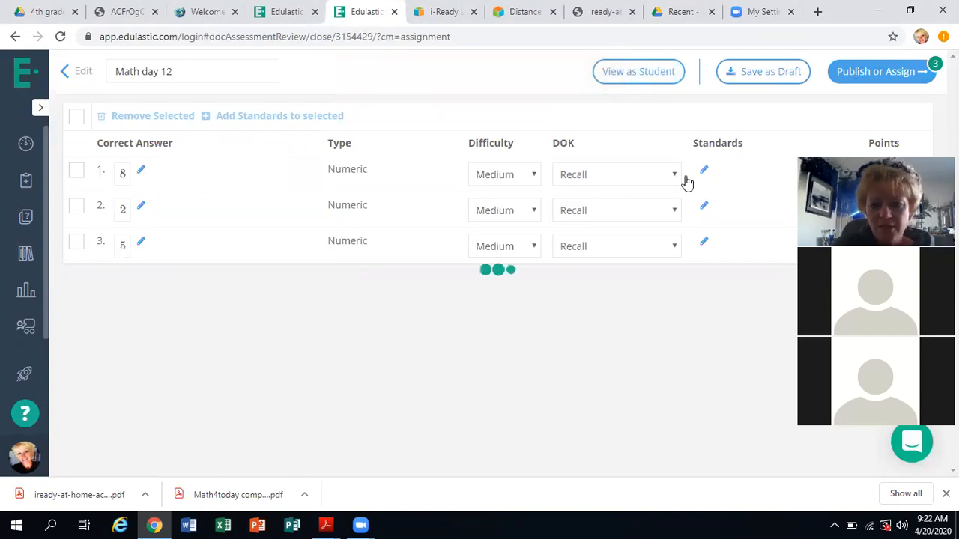
{"action": "left_click", "coordinate": [156, 211]}
{"action": "left_click", "coordinate": [737, 157]}
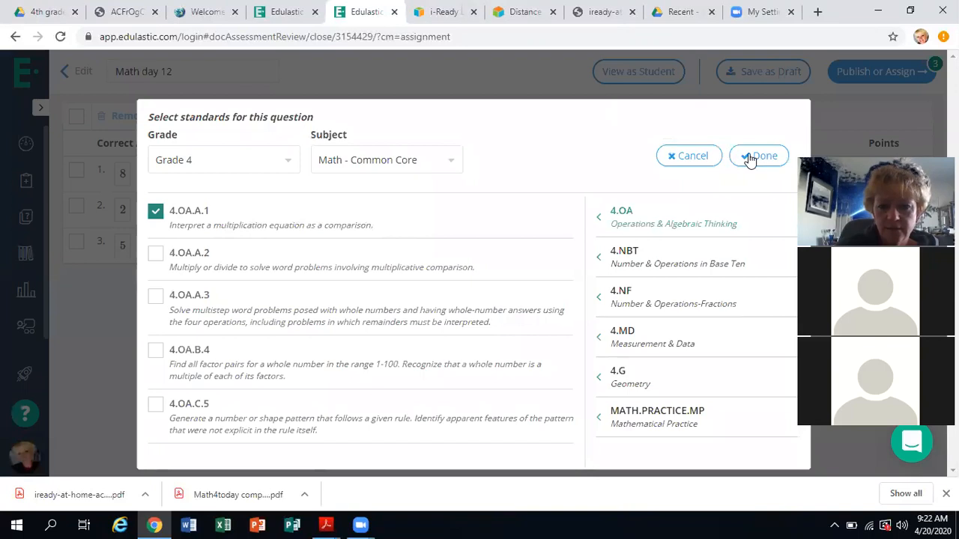
{"action": "left_click", "coordinate": [704, 209]}
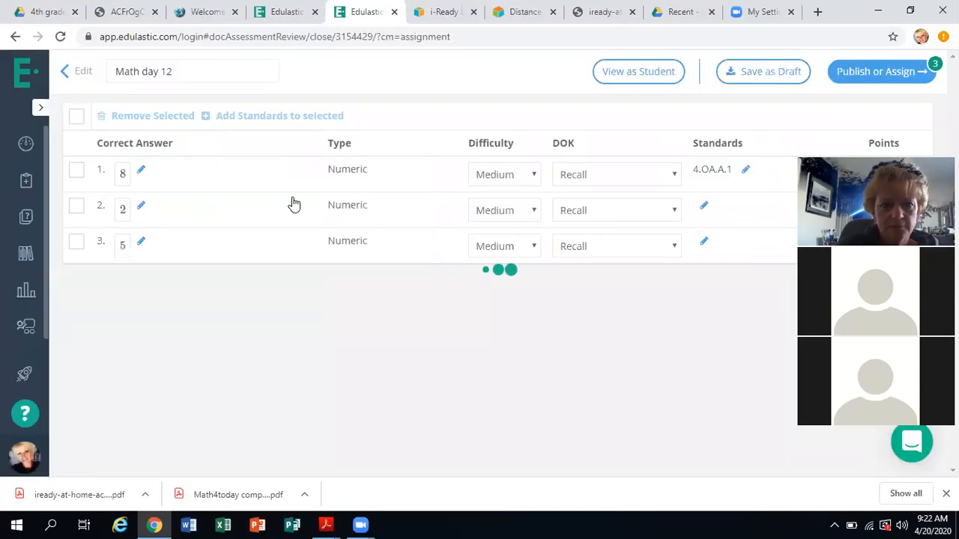
{"action": "left_click", "coordinate": [156, 215]}
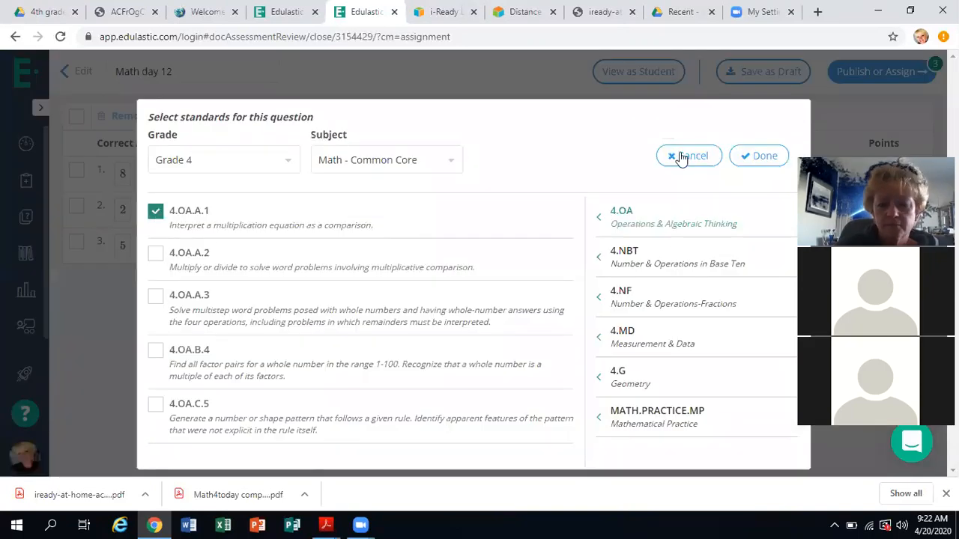
{"action": "left_click", "coordinate": [747, 159]}
{"action": "left_click", "coordinate": [706, 243]}
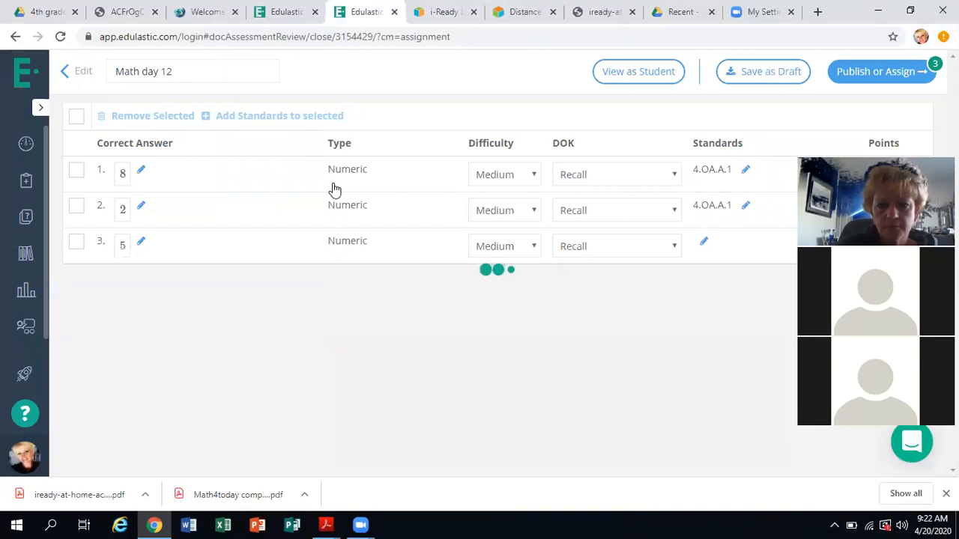
{"action": "left_click", "coordinate": [155, 211]}
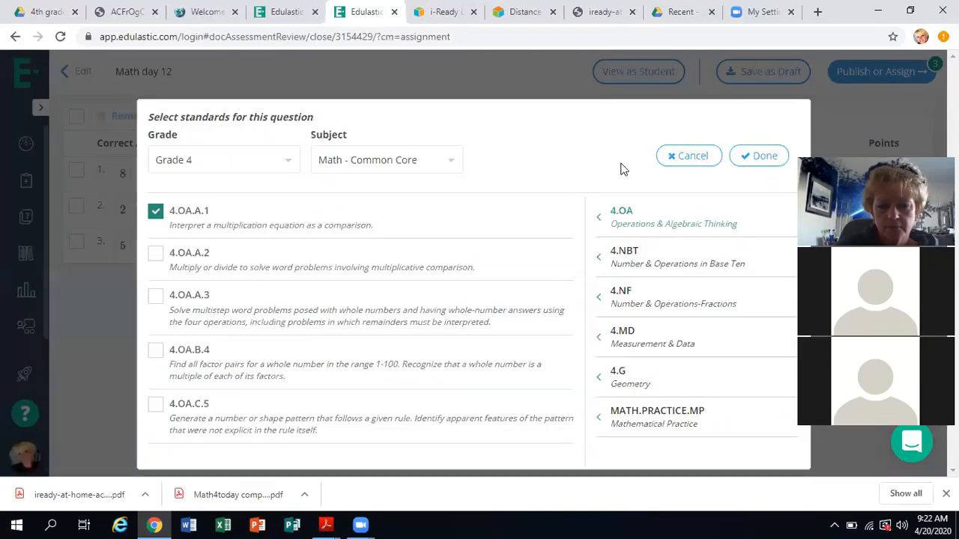
{"action": "left_click", "coordinate": [750, 154]}
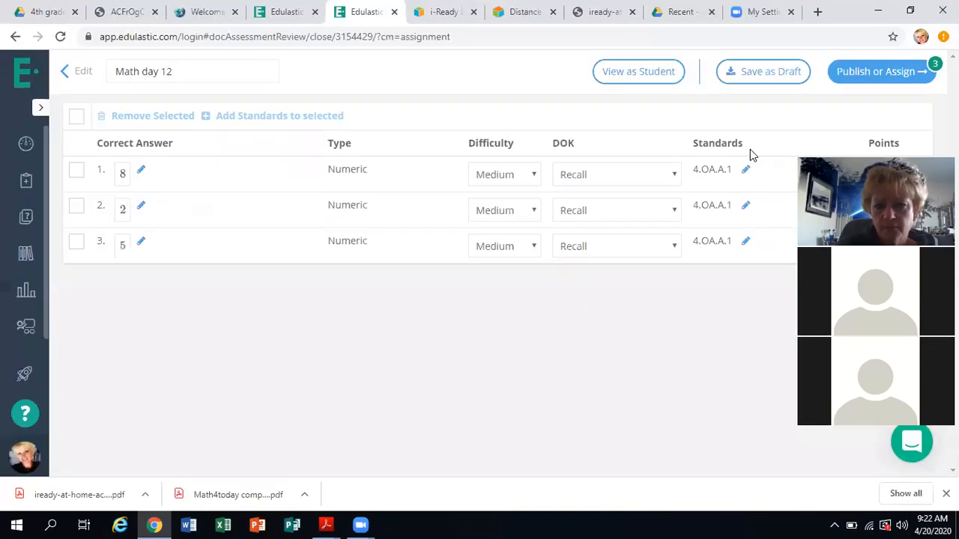
Publish Math day 12 and assign it to only the Mathematics Training Class, keeping the default dates and policies
{"action": "left_click", "coordinate": [865, 73]}
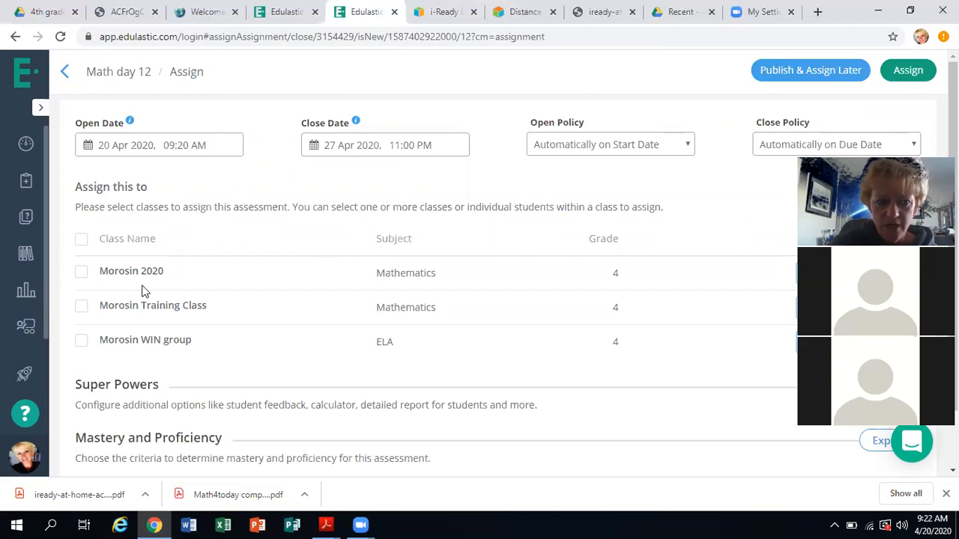
{"action": "left_click", "coordinate": [81, 274]}
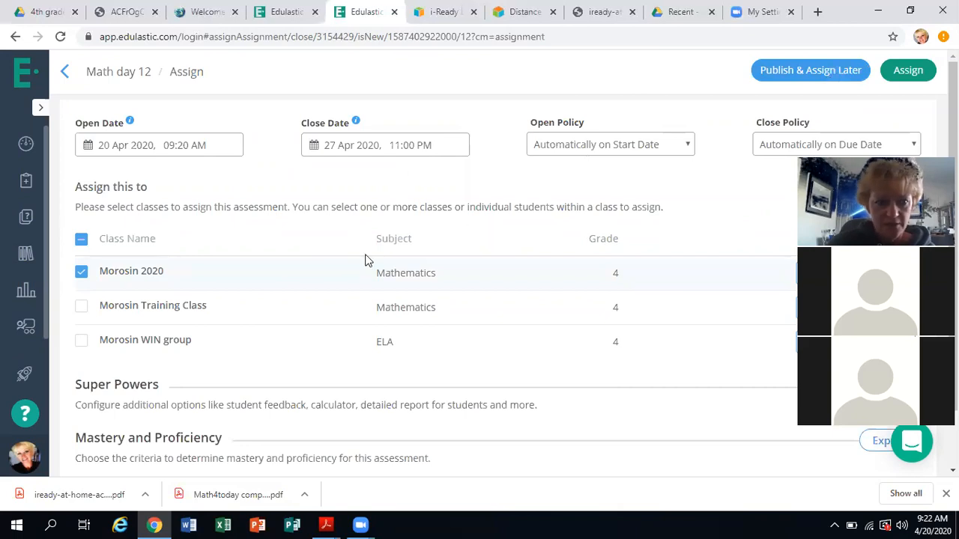
{"action": "left_click", "coordinate": [82, 306]}
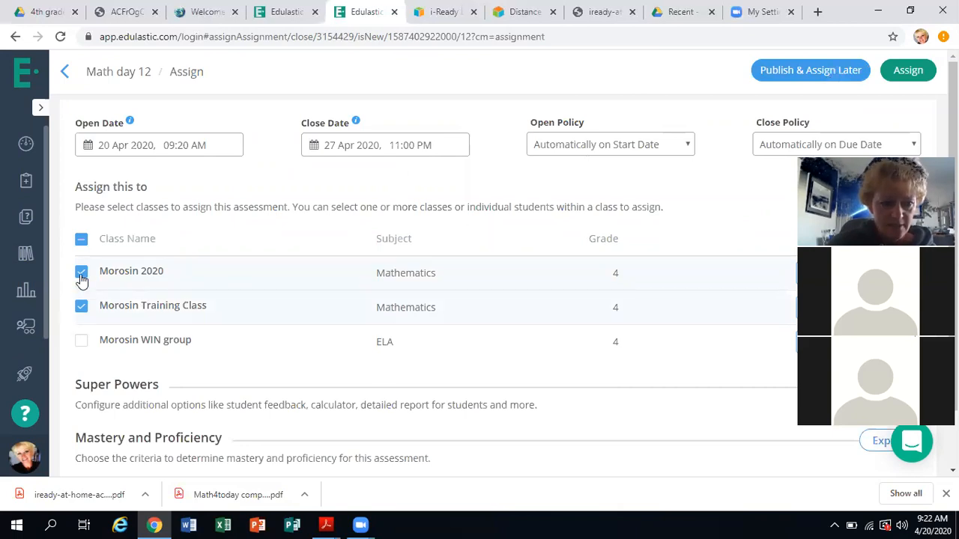
{"action": "left_click", "coordinate": [81, 273]}
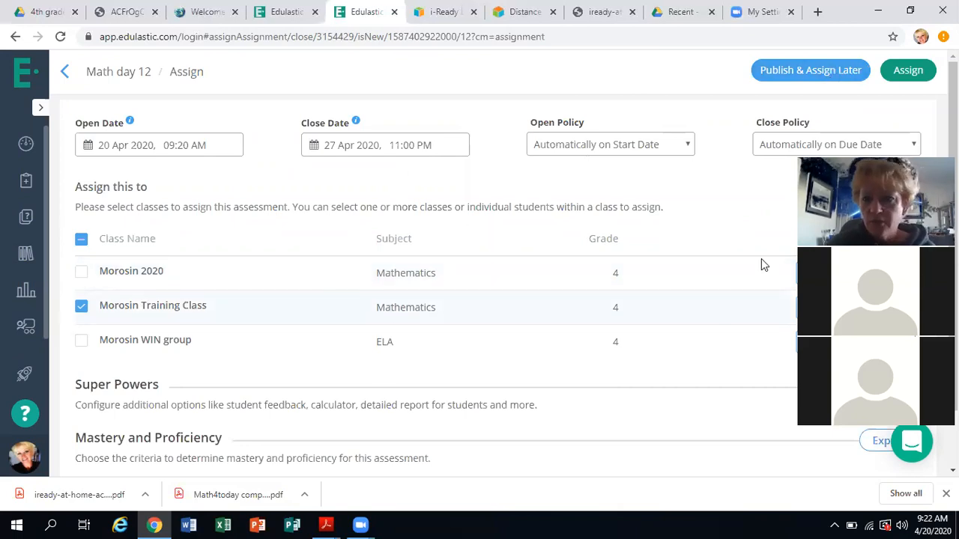
{"action": "left_click", "coordinate": [902, 72]}
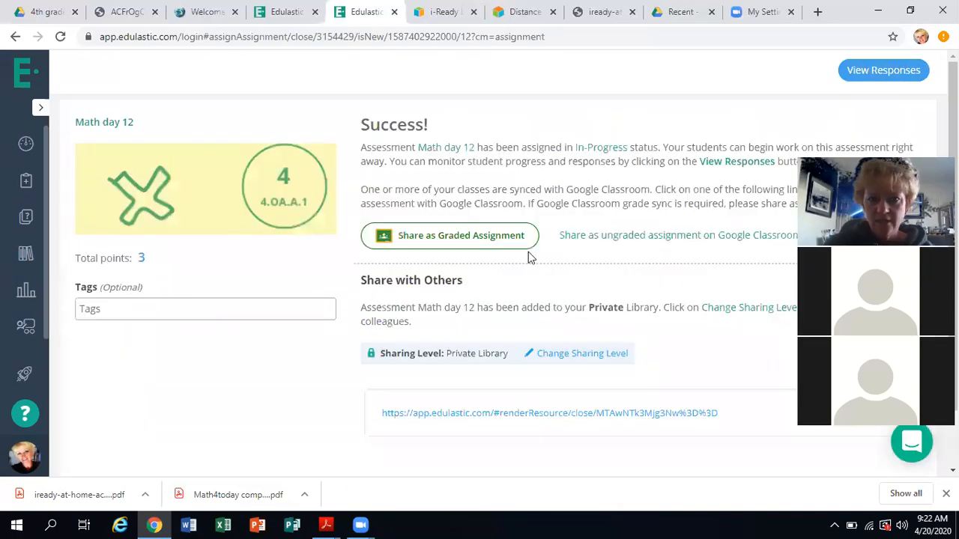